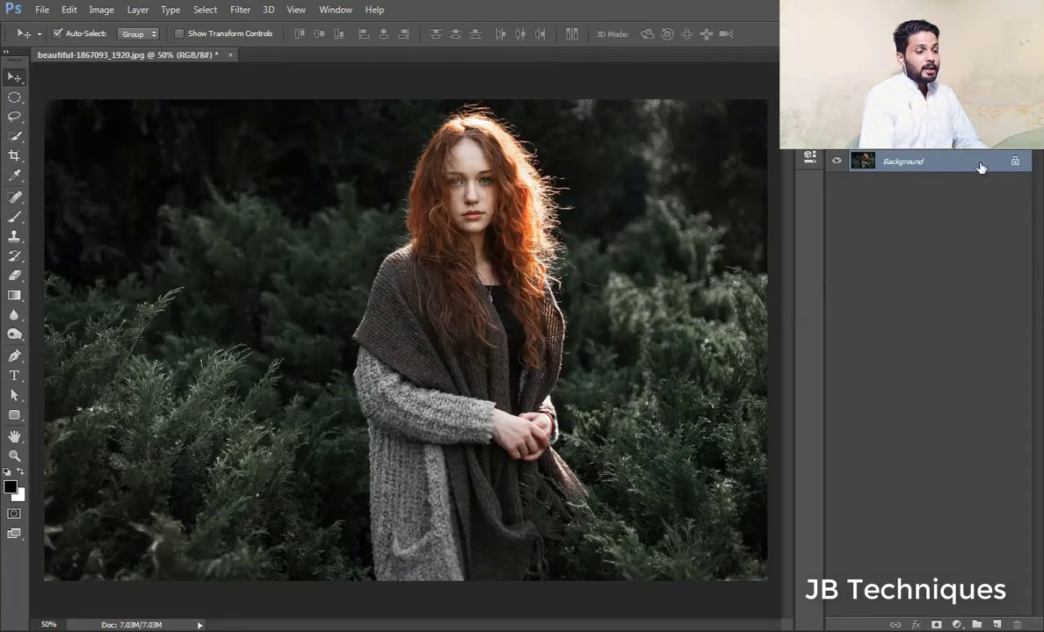
Step: Duplicate the Background layer and scale the copy down around its centre to about 18%
key("ctrl+j")
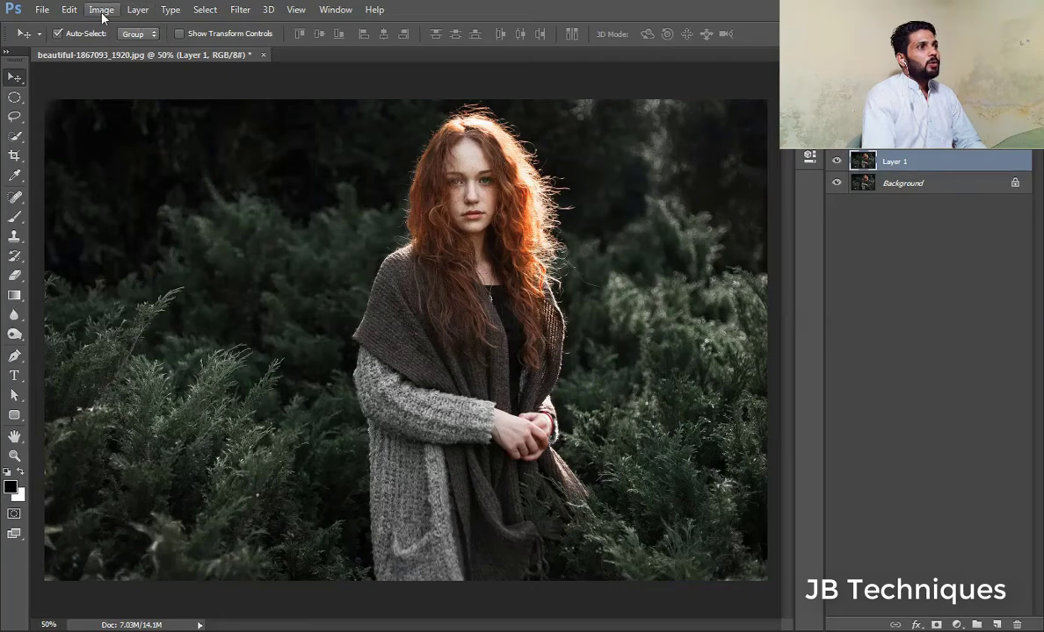
left_click(68, 10)
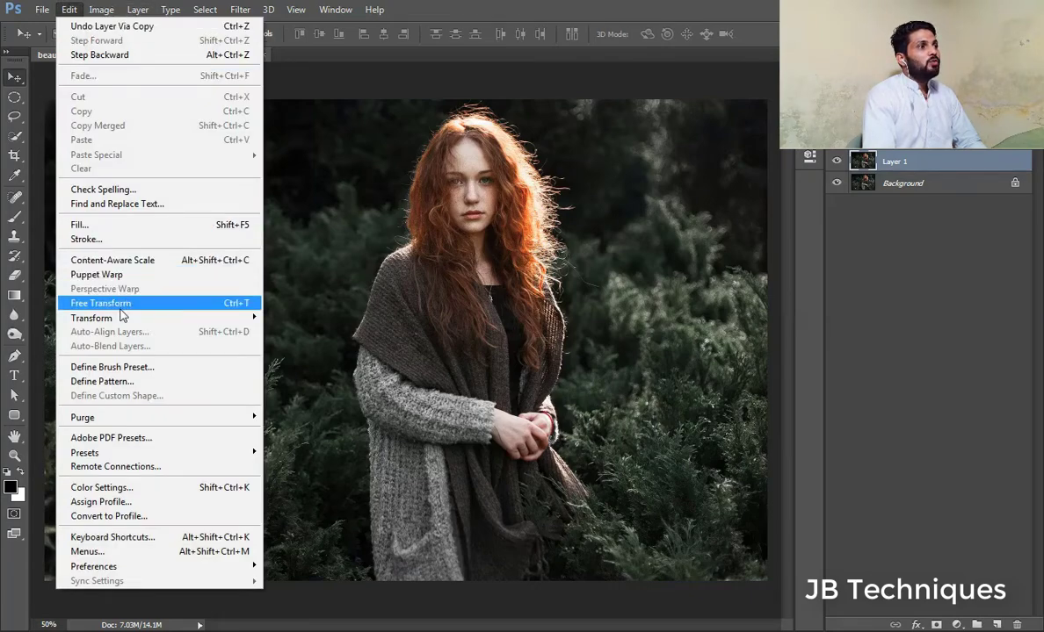
left_click(125, 305)
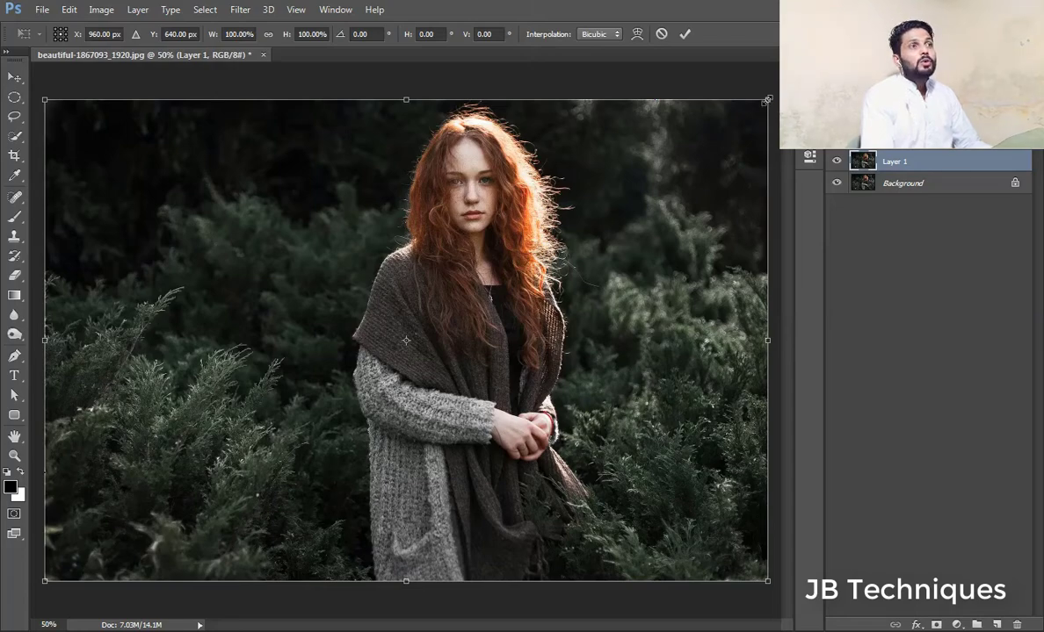
left_click_drag(766, 101, 461, 299)
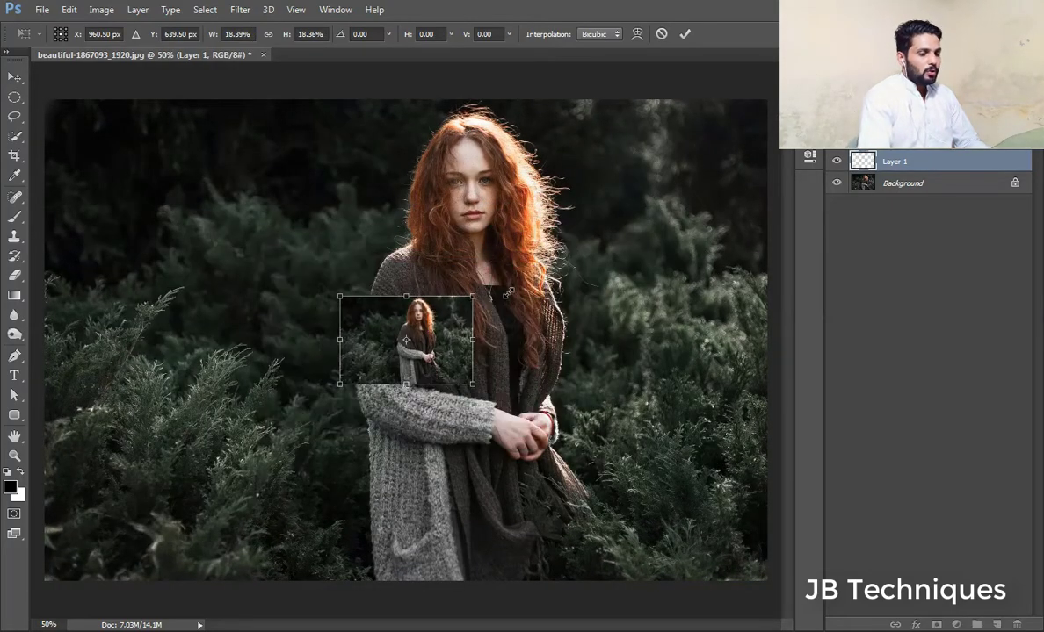
key("Return")
Step: Hide the Background layer and enlarge the shrunken Layer 1 until it fills the canvas again
left_click(836, 183)
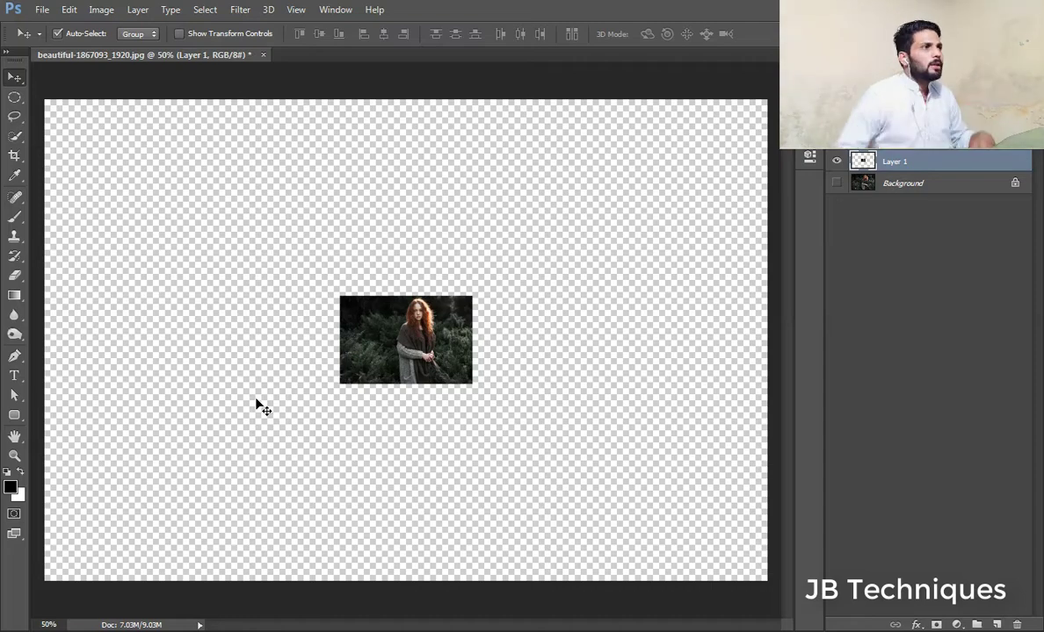
left_click(70, 10)
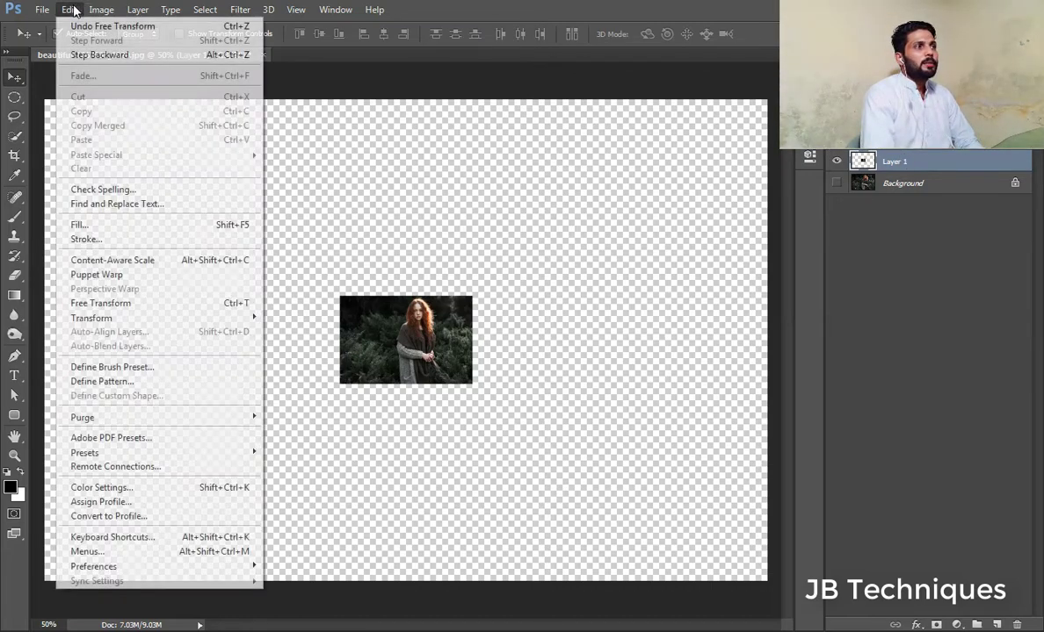
left_click(105, 304)
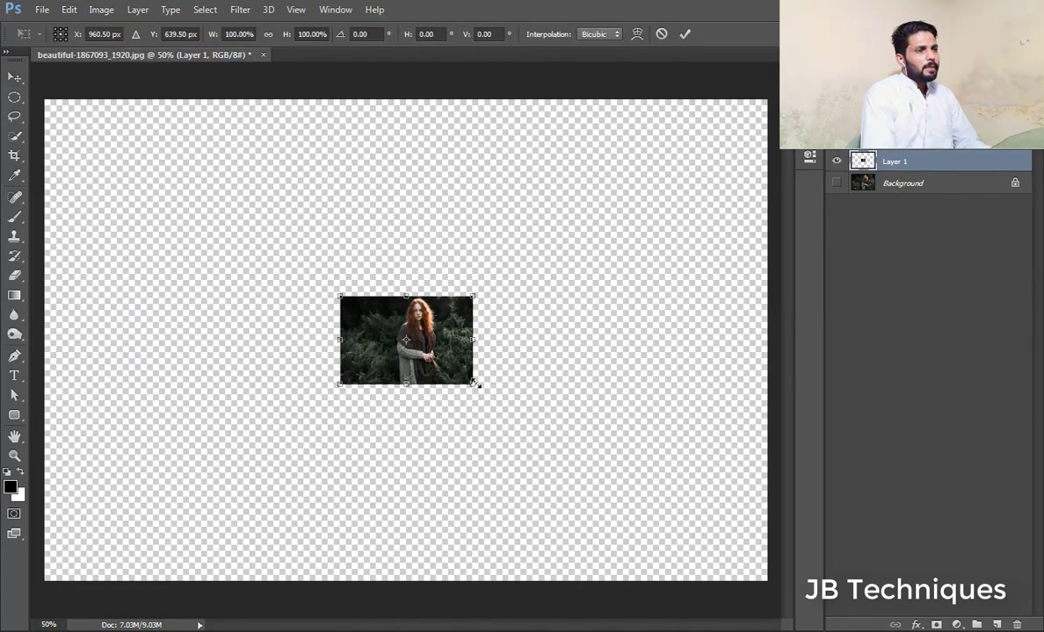
left_click_drag(475, 384, 780, 518)
key("Return")
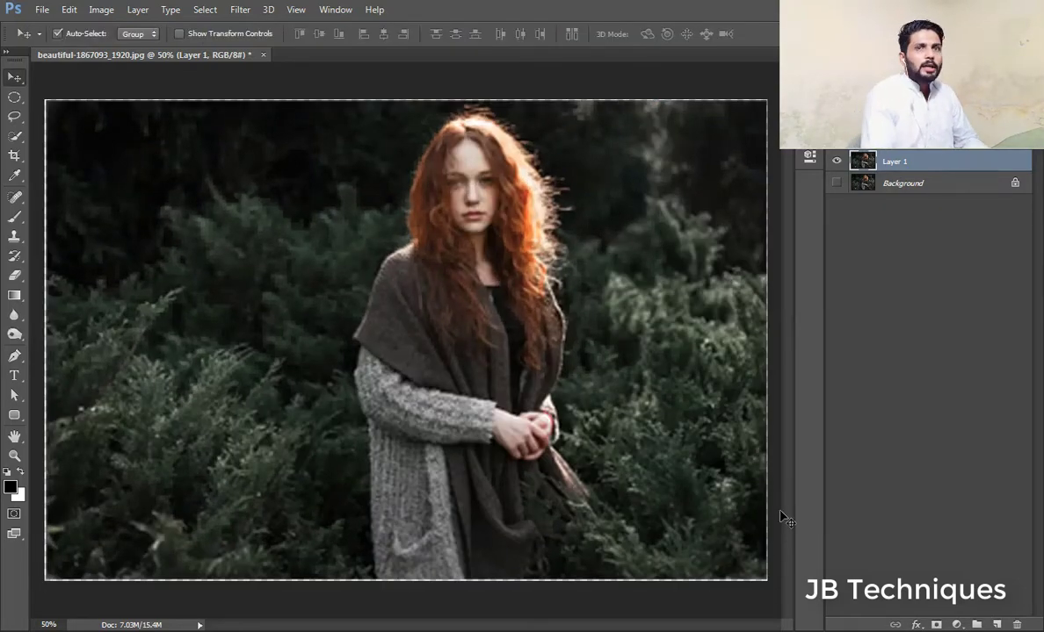
Step: Show the Background layer, compare its sharpness with Layer 1, and delete Layer 1
left_click(837, 183)
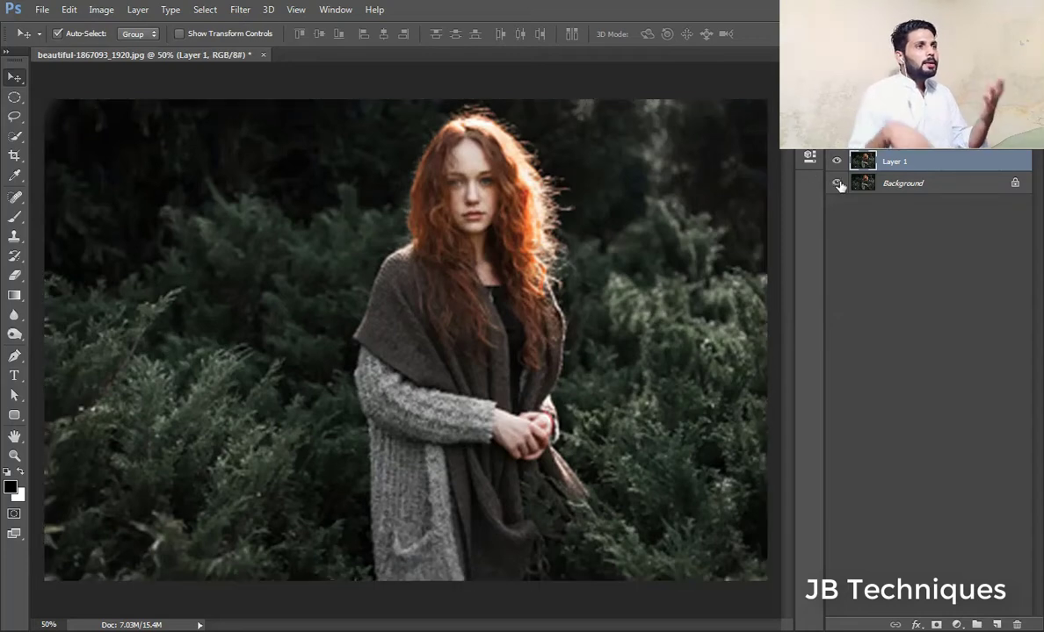
left_click(837, 162)
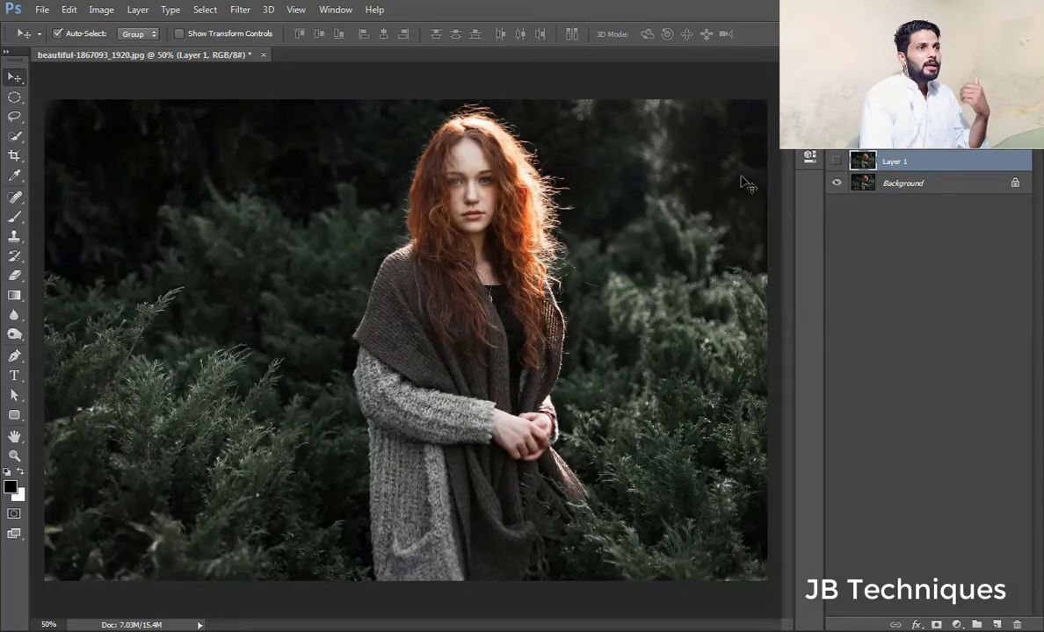
left_click(837, 162)
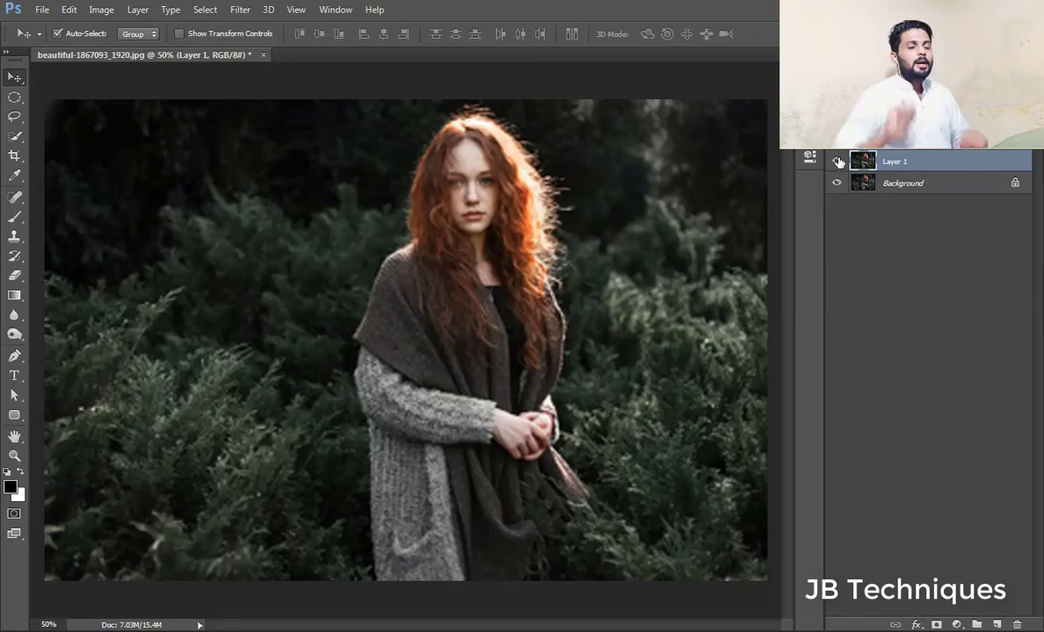
left_click_drag(870, 161, 1016, 625)
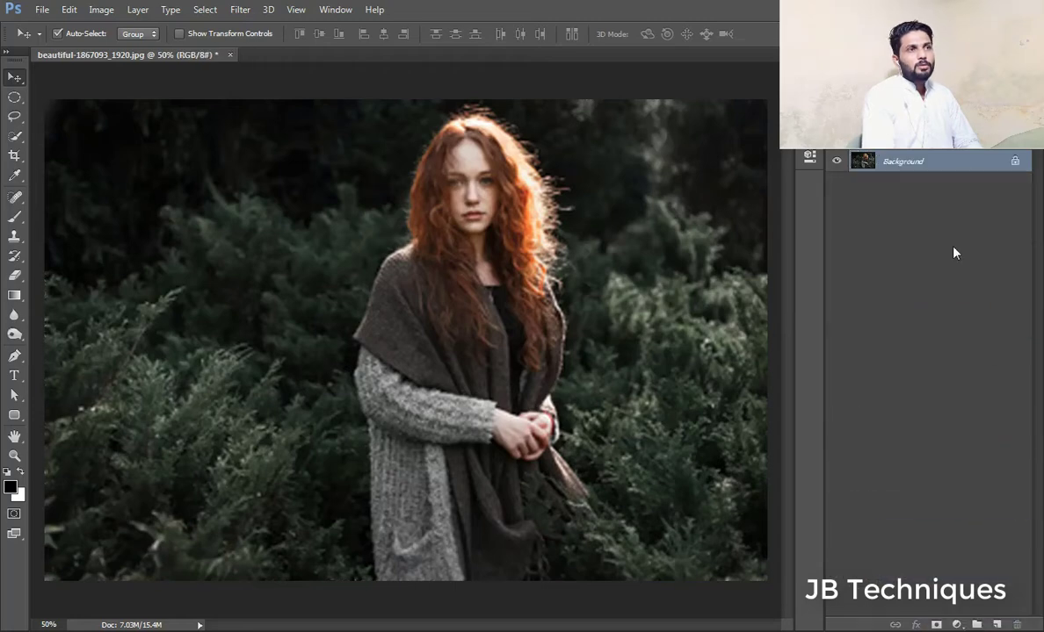
Step: Duplicate the Background layer and convert the copy to a smart object
left_click_drag(928, 164, 996, 624)
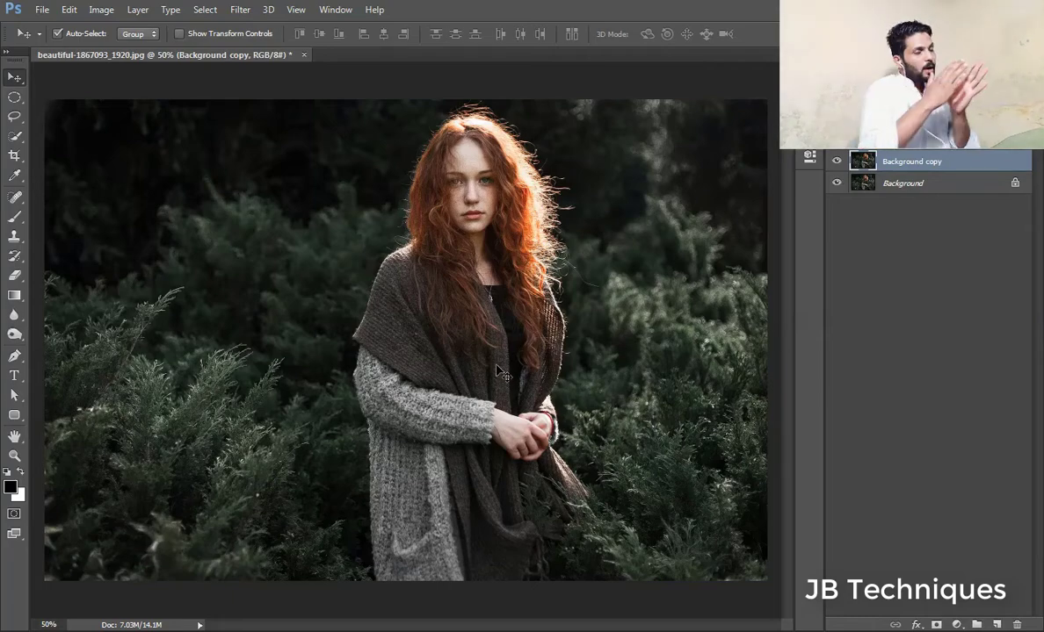
right_click(905, 163)
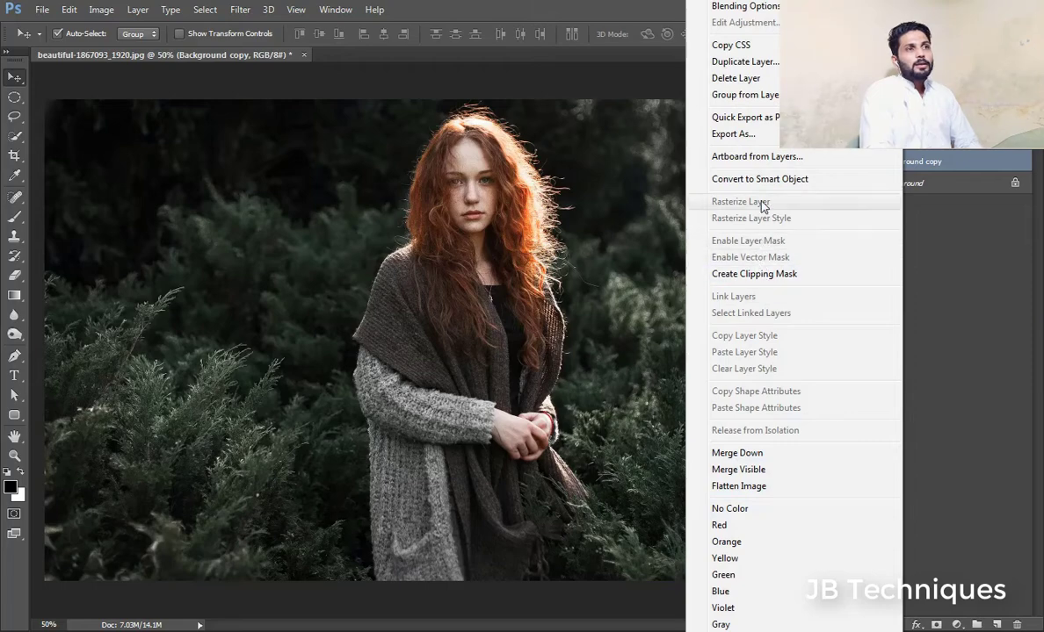
left_click(957, 262)
right_click(943, 167)
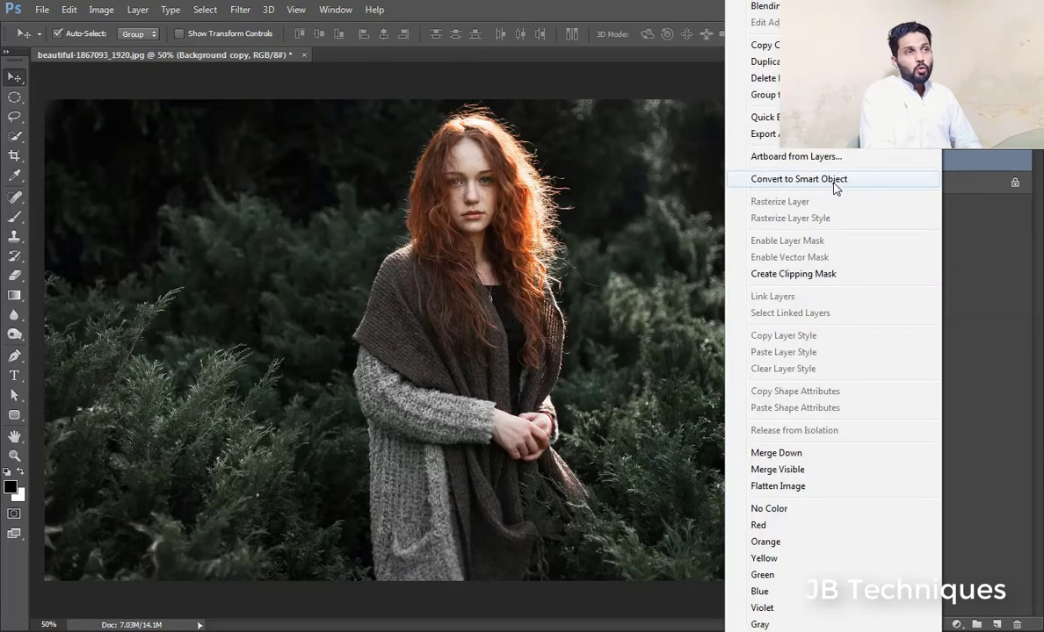
left_click(834, 181)
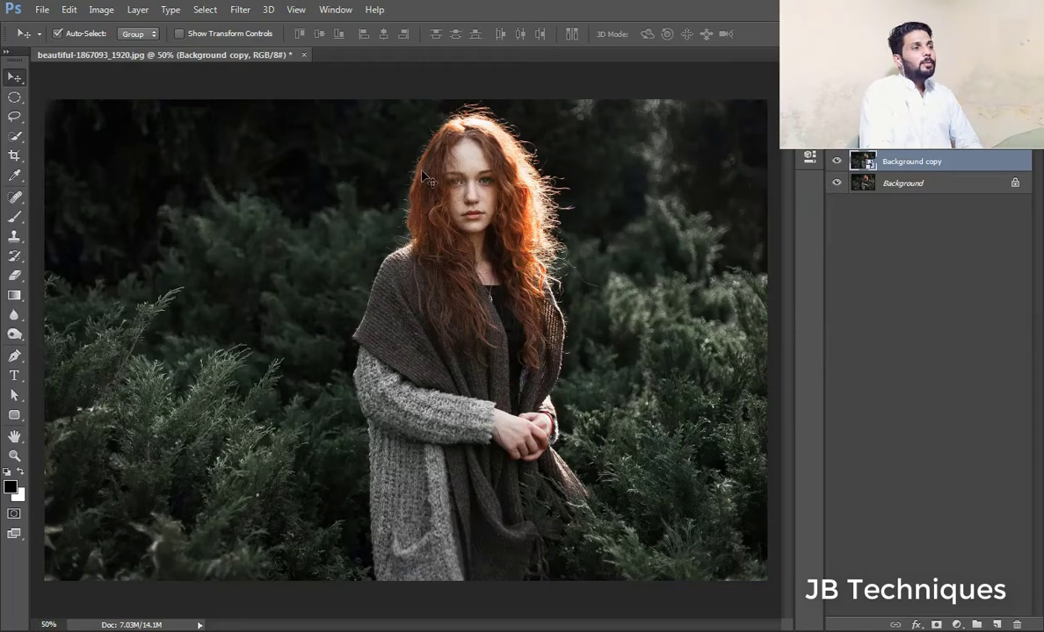
Step: Scale the smart object copy down around its centre to about 7.8% with Free Transform
left_click(70, 10)
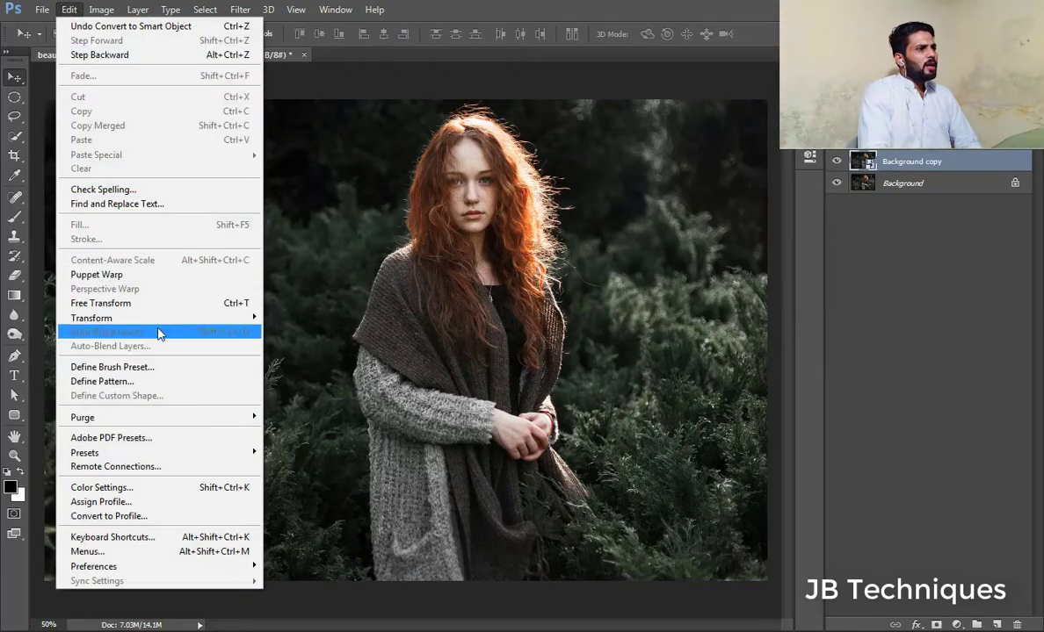
left_click(171, 304)
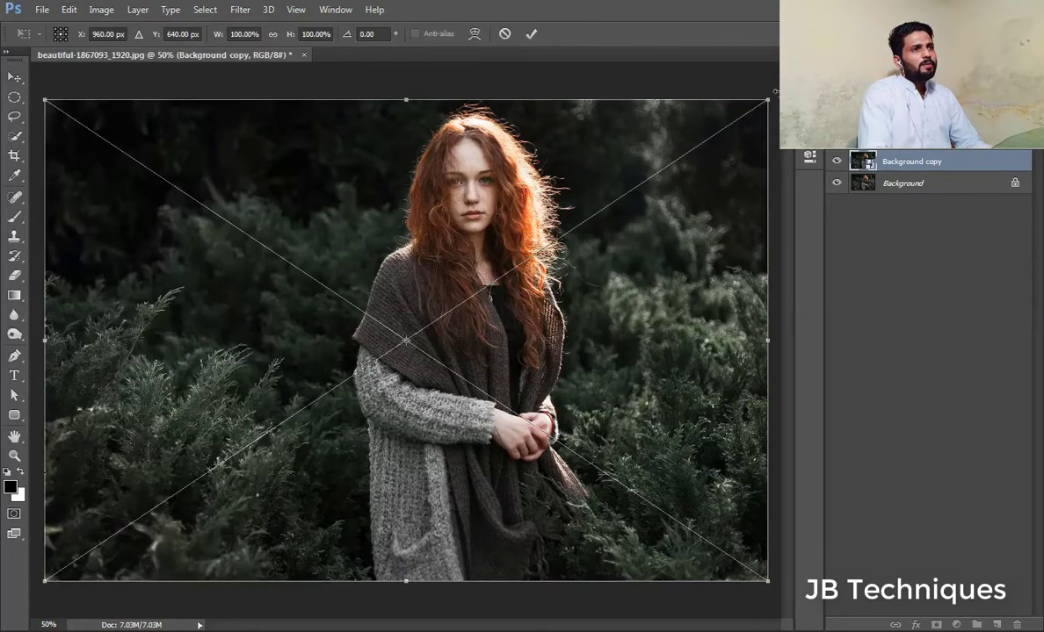
left_click_drag(767, 100, 439, 318)
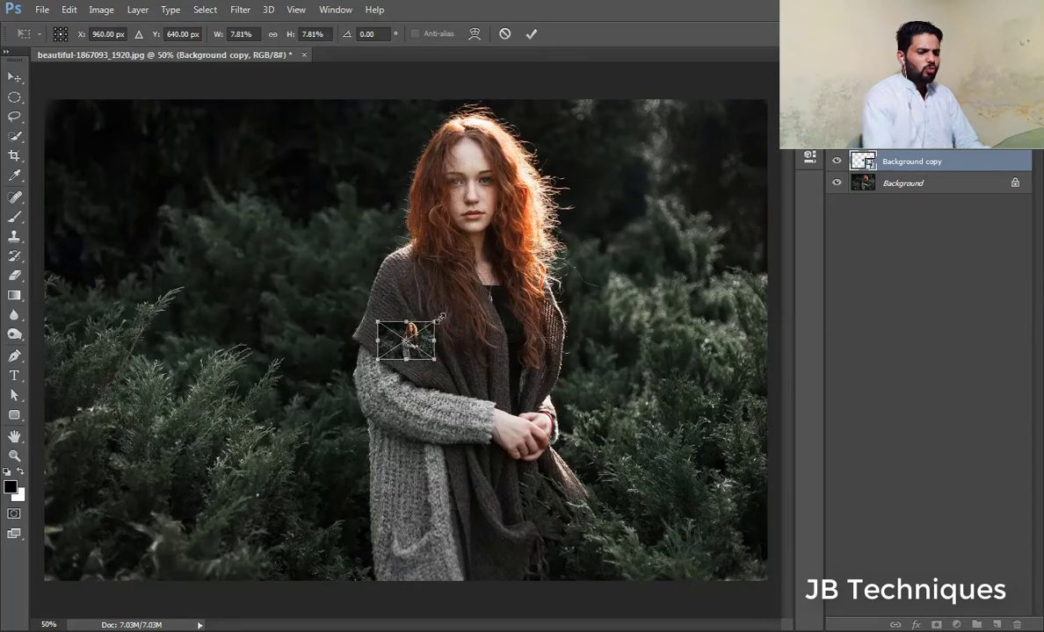
key("Return")
Step: With the Background layer hidden, enlarge the smart object to fill the canvas and compare it with the original photo
left_click(838, 182)
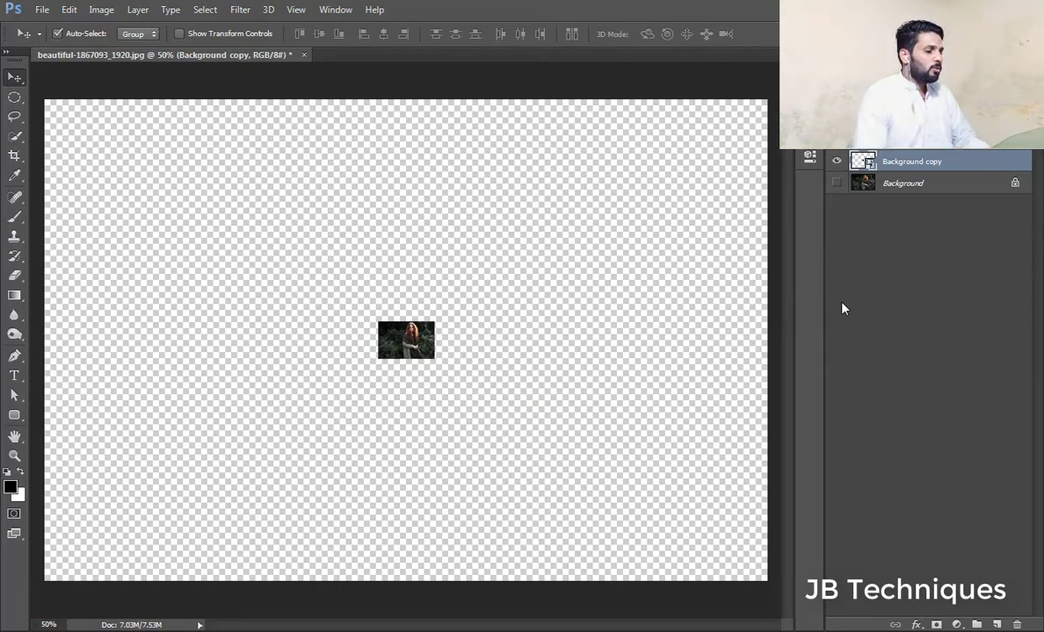
key("ctrl+t")
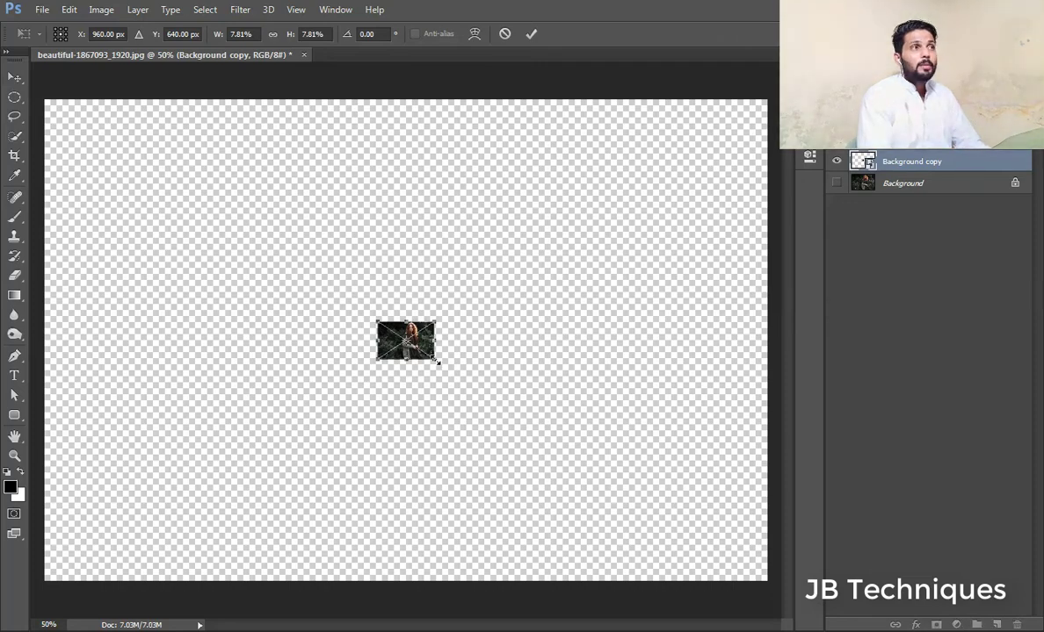
left_click_drag(436, 358, 785, 554)
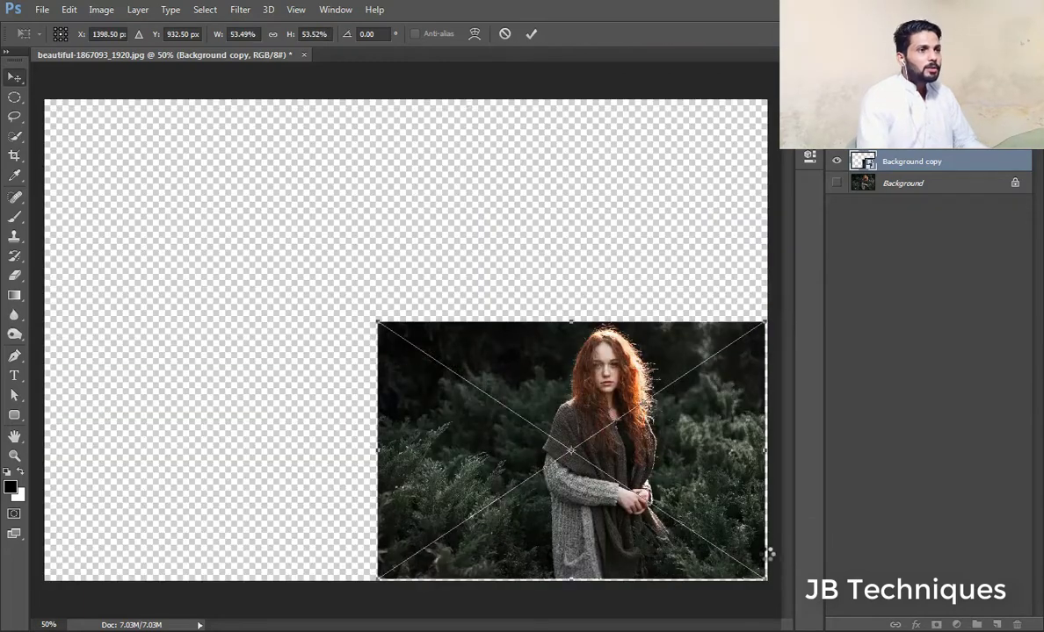
key("Return")
key("ctrl+t")
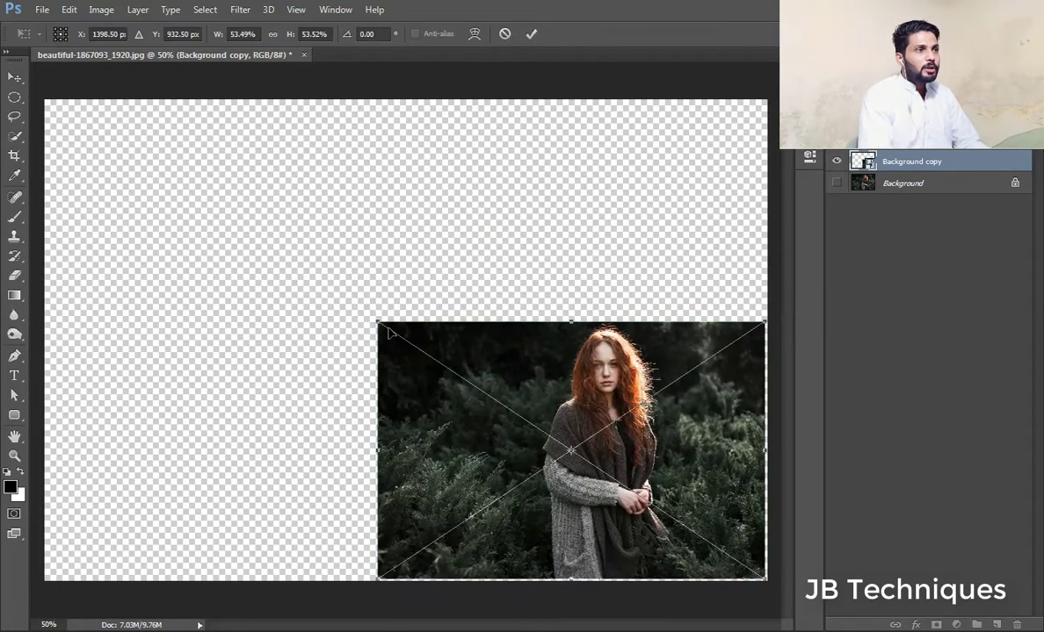
left_click_drag(380, 325, 58, 102)
key("Return")
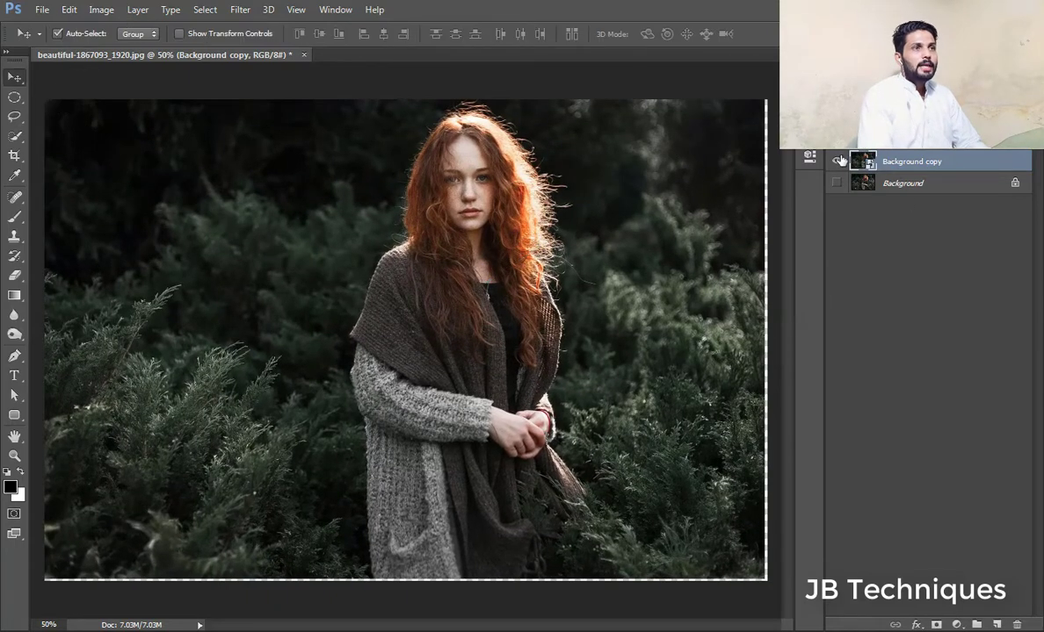
left_click(837, 164)
left_click(837, 163)
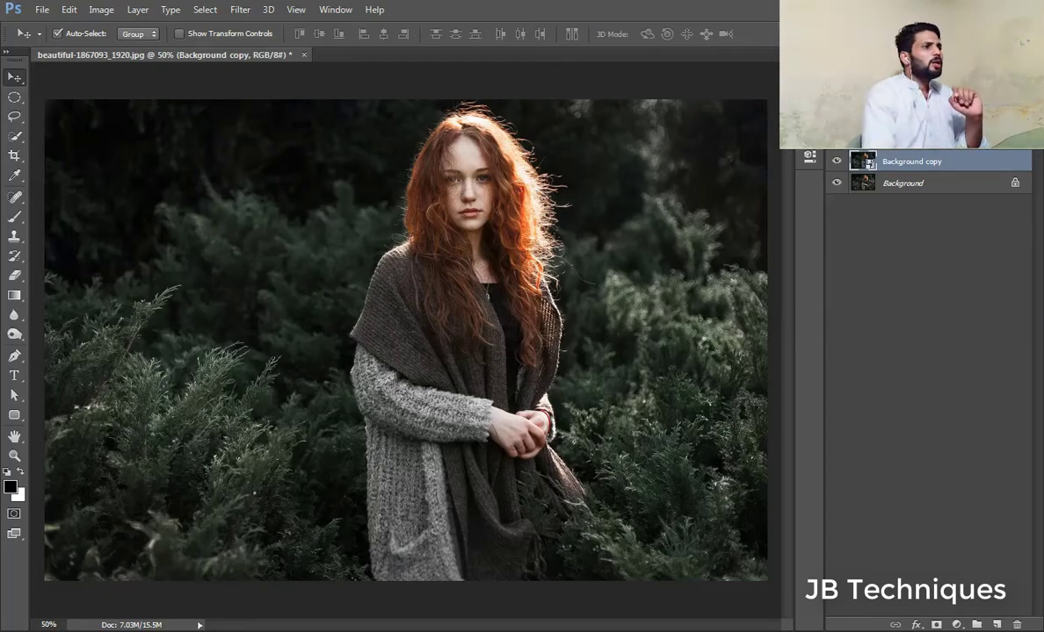
Step: Try to retouch the foliage directly on the smart object layer with the Spot Healing Brush
left_click(15, 199)
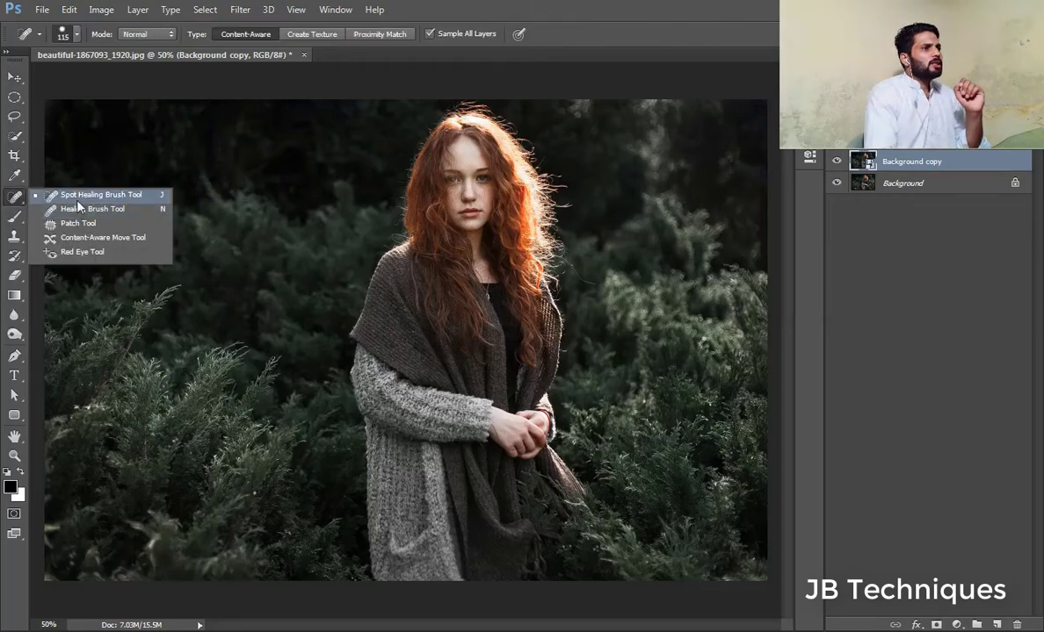
left_click(79, 201)
left_click(151, 302)
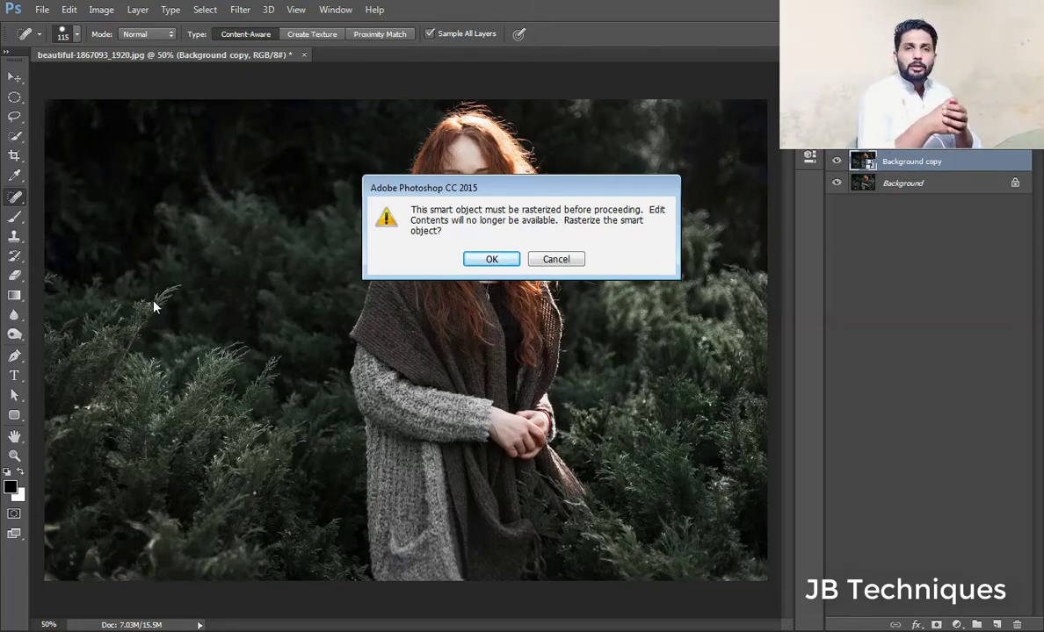
left_click(556, 260)
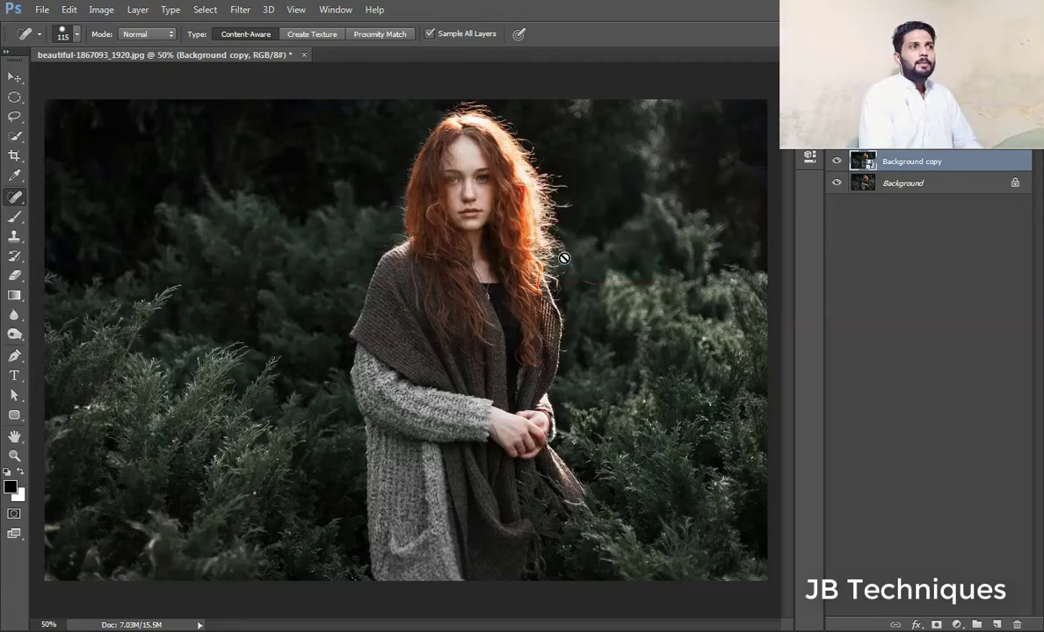
Step: Open the smart object's contents for editing and compare the opened document with the parent photo
left_click(145, 12)
mouse_move(180, 274)
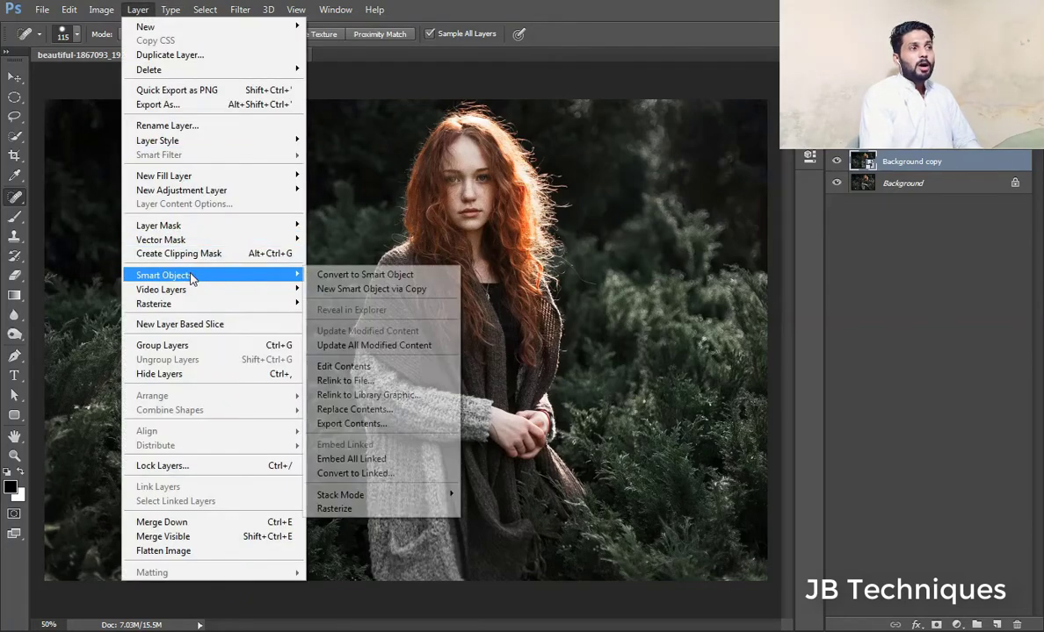
left_click(365, 372)
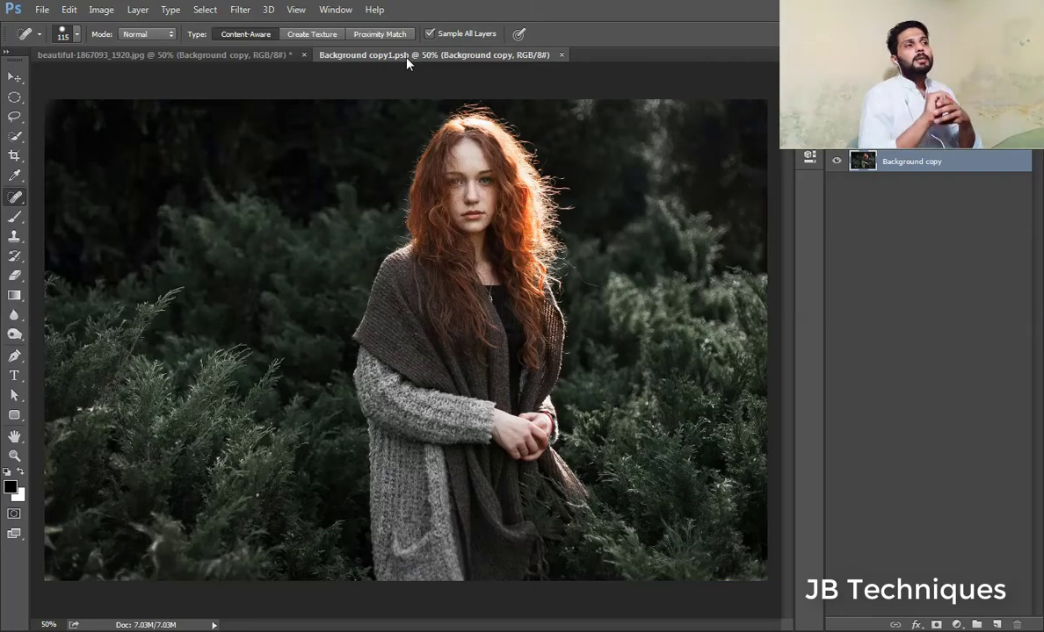
left_click(122, 54)
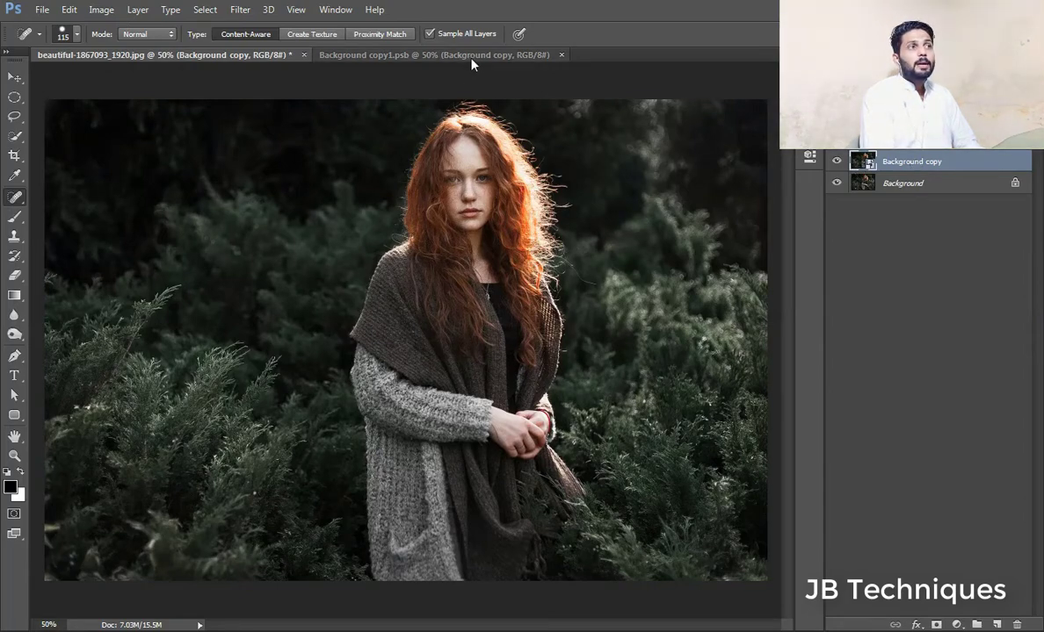
left_click(437, 54)
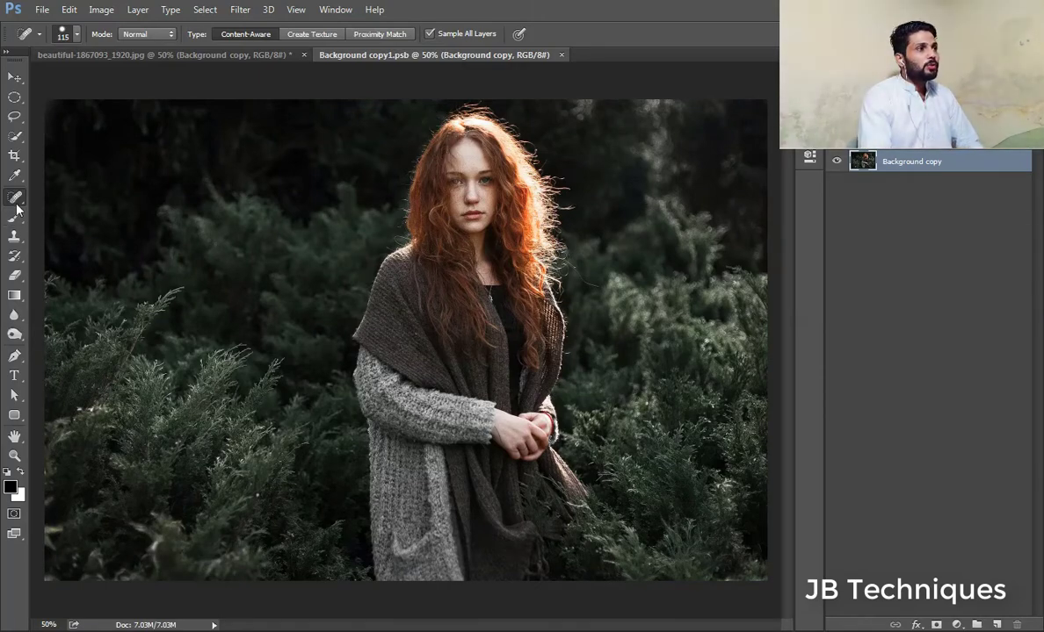
Step: Remove the bright branch tips from the foliage beside the woman in the smart object's contents with the Spot Healing Brush
mouse_move(144, 296)
left_mouse_down()
mouse_move(144, 312)
mouse_move(176, 297)
left_mouse_up()
mouse_move(224, 365)
left_mouse_down()
mouse_move(224, 380)
mouse_move(272, 364)
mouse_move(273, 395)
left_mouse_up()
left_click_drag(144, 332, 110, 298)
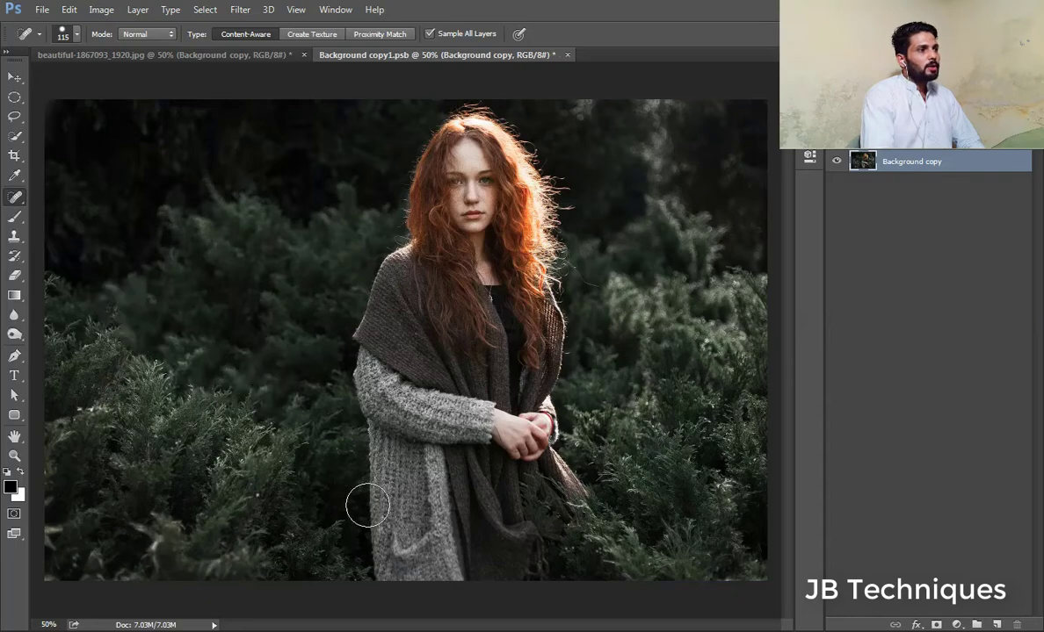
left_click_drag(147, 350, 98, 388)
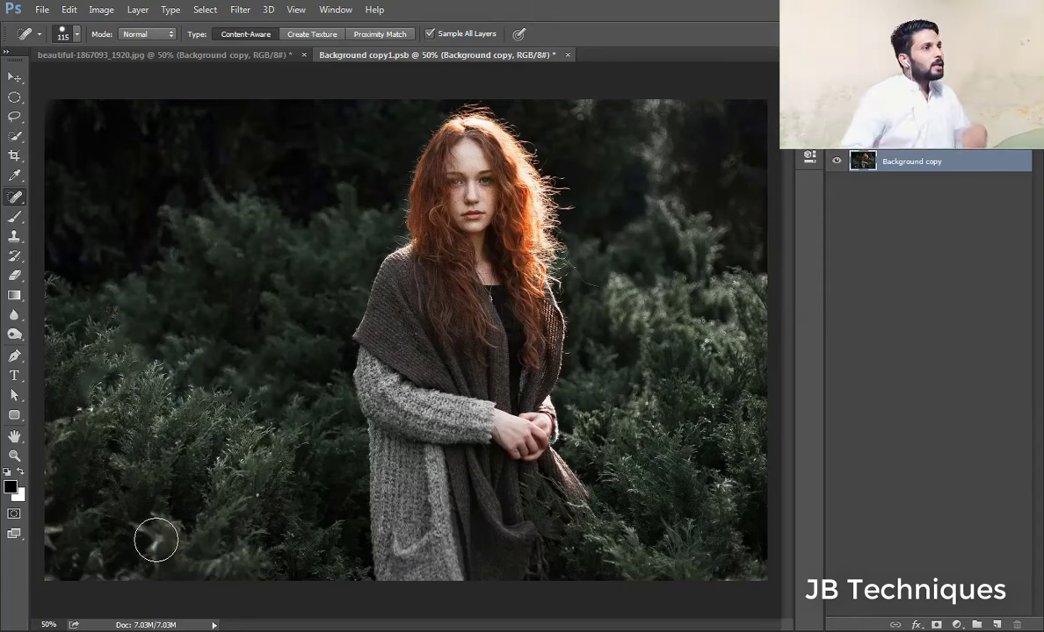
Step: Paint black letters "JB" over the foliage on a new layer in the smart object's contents, using a 69 px Brush at 100% opacity
left_click(15, 217)
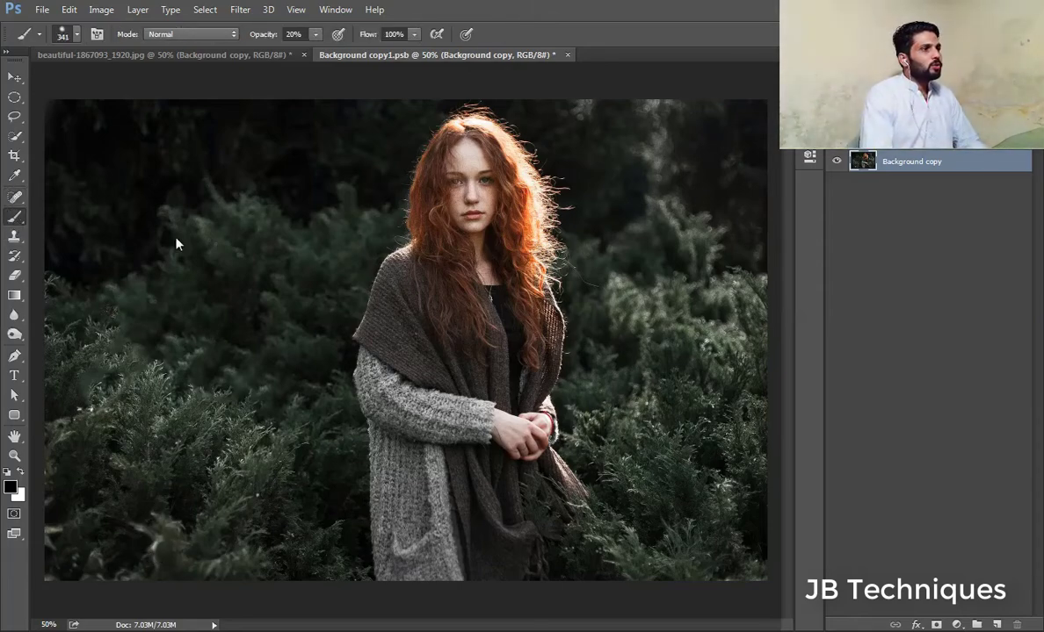
left_click_drag(188, 239, 131, 228)
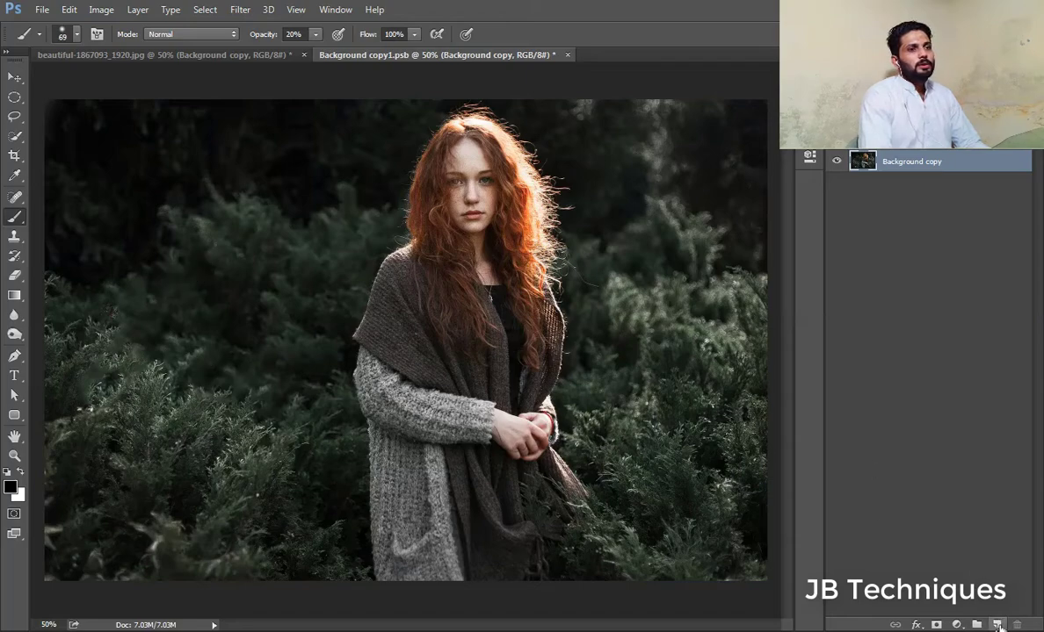
left_click(997, 624)
left_click_drag(198, 373, 62, 386)
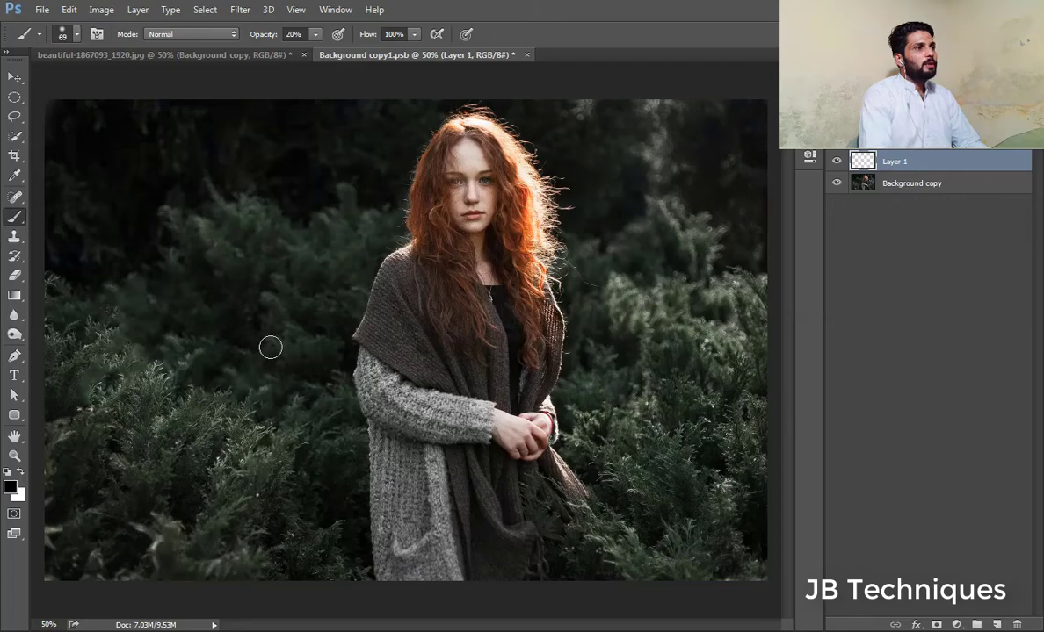
left_click(313, 35)
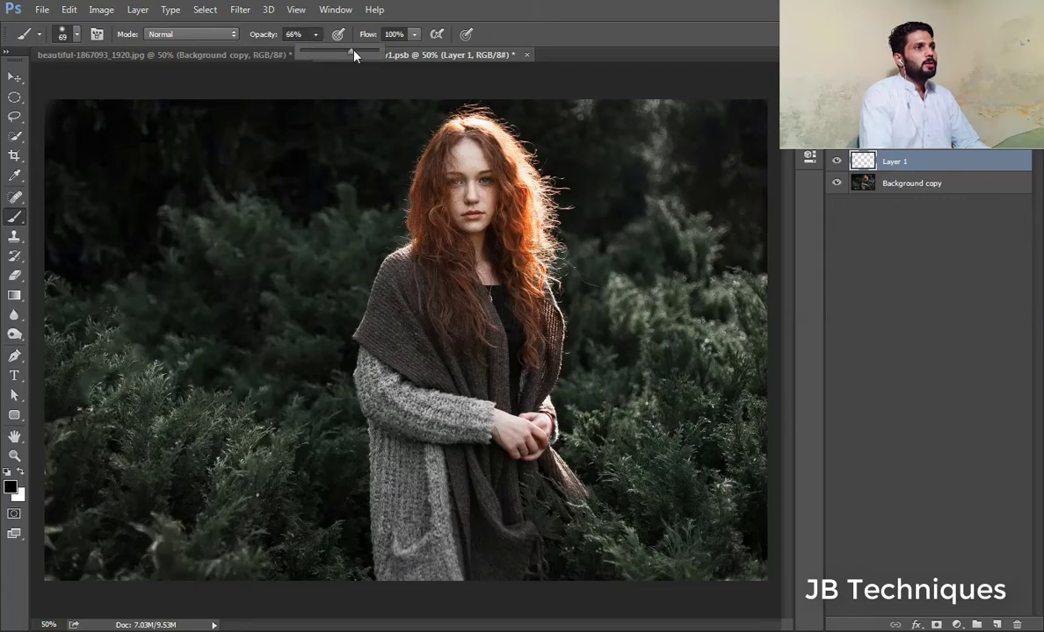
mouse_move(88, 216)
left_mouse_down()
mouse_move(168, 214)
mouse_move(142, 223)
mouse_move(212, 336)
mouse_move(144, 373)
left_mouse_up()
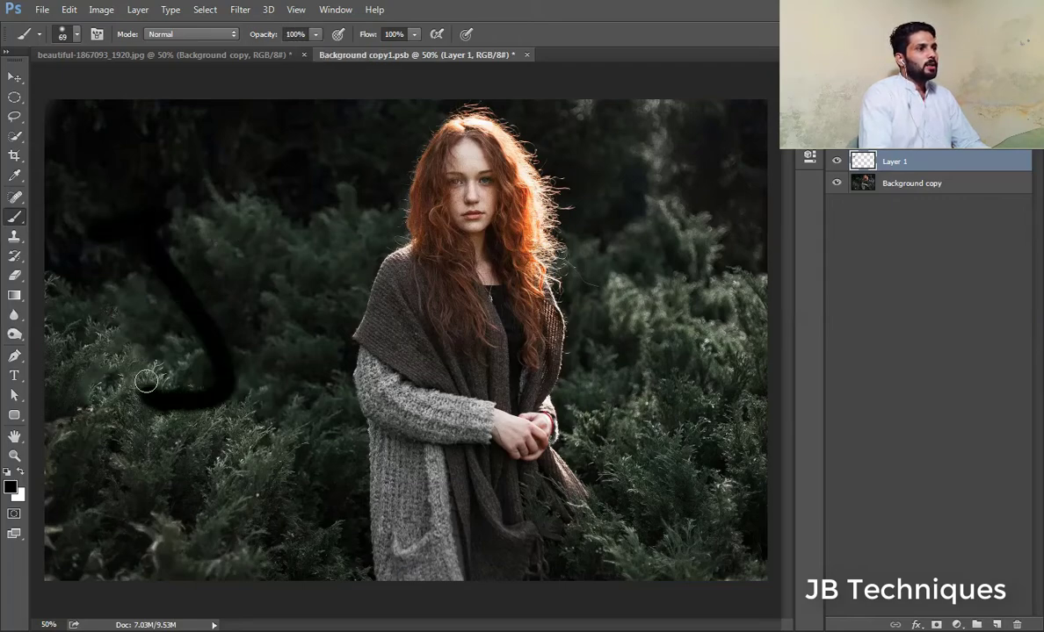
left_click_drag(176, 236, 270, 357)
mouse_move(197, 258)
left_mouse_down()
mouse_move(270, 240)
mouse_move(281, 333)
left_mouse_up()
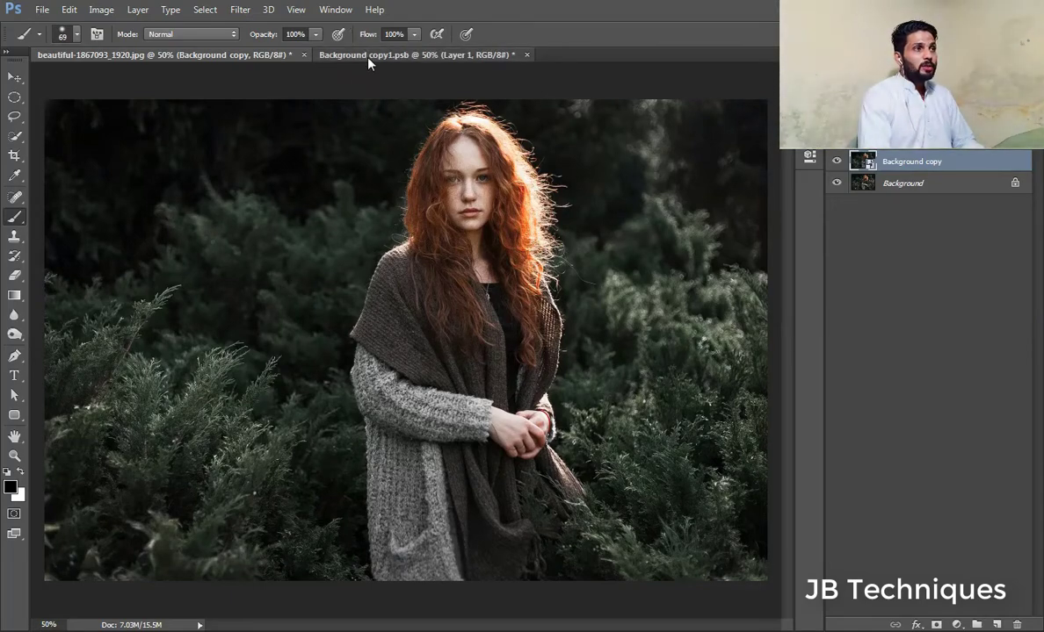
Step: Save the smart object's contents with the painted letters and close them to update the parent photo
left_click(341, 53)
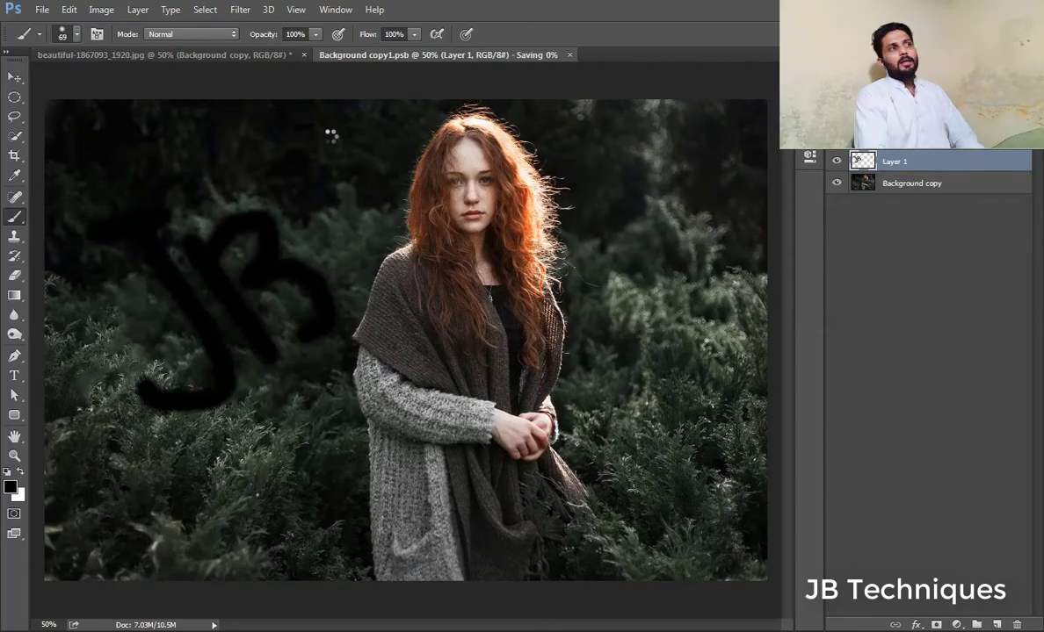
key("ctrl+s")
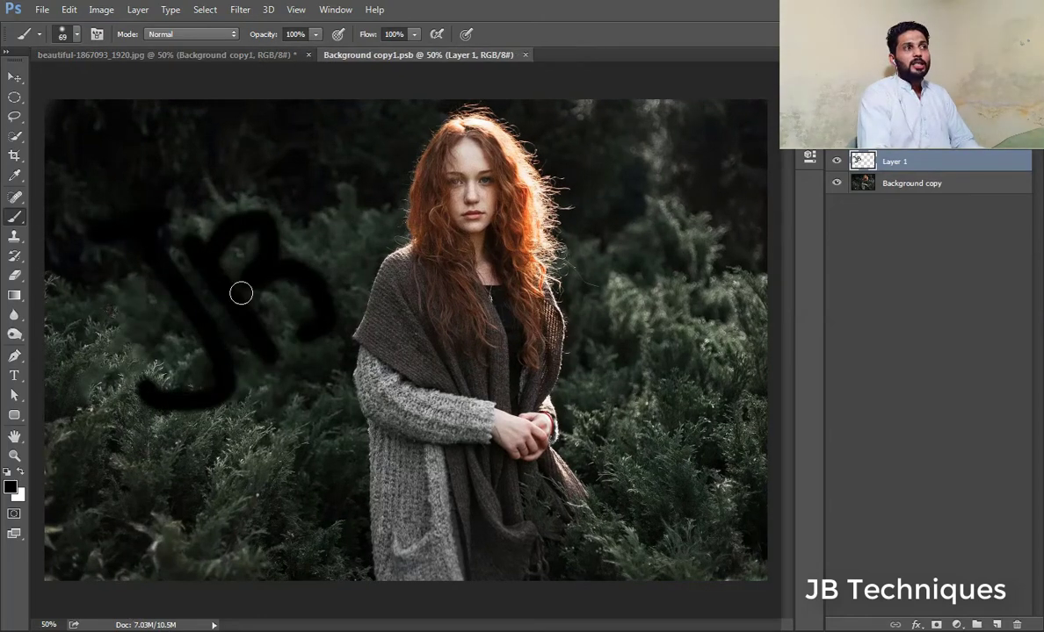
left_click(524, 55)
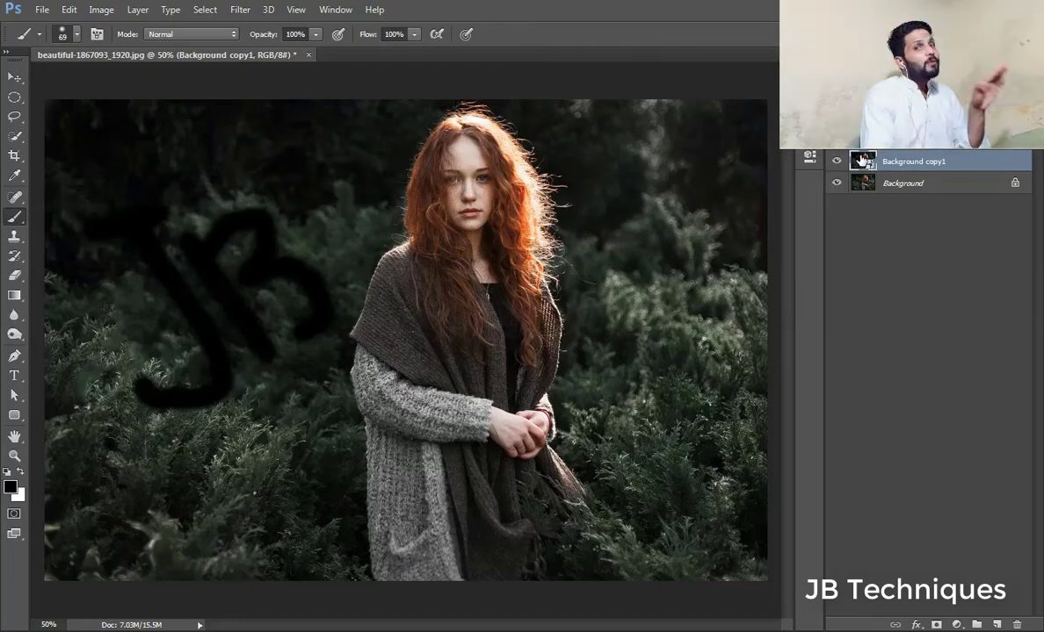
Step: Reopen the smart object's contents, delete the layer with the painted letters, and save the edit back to the parent photo
left_click(138, 9)
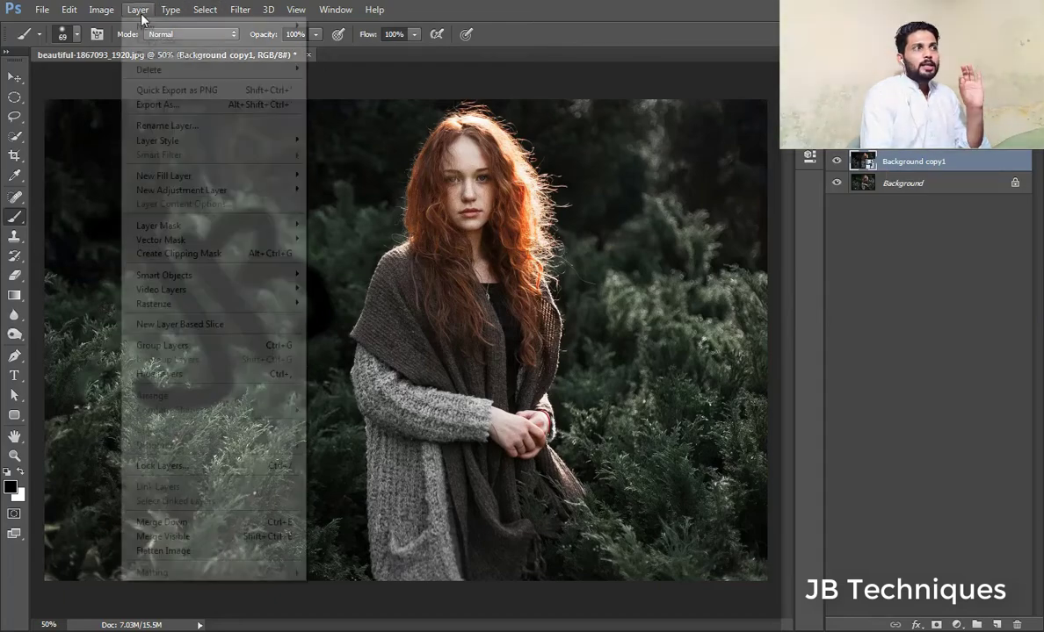
mouse_move(189, 275)
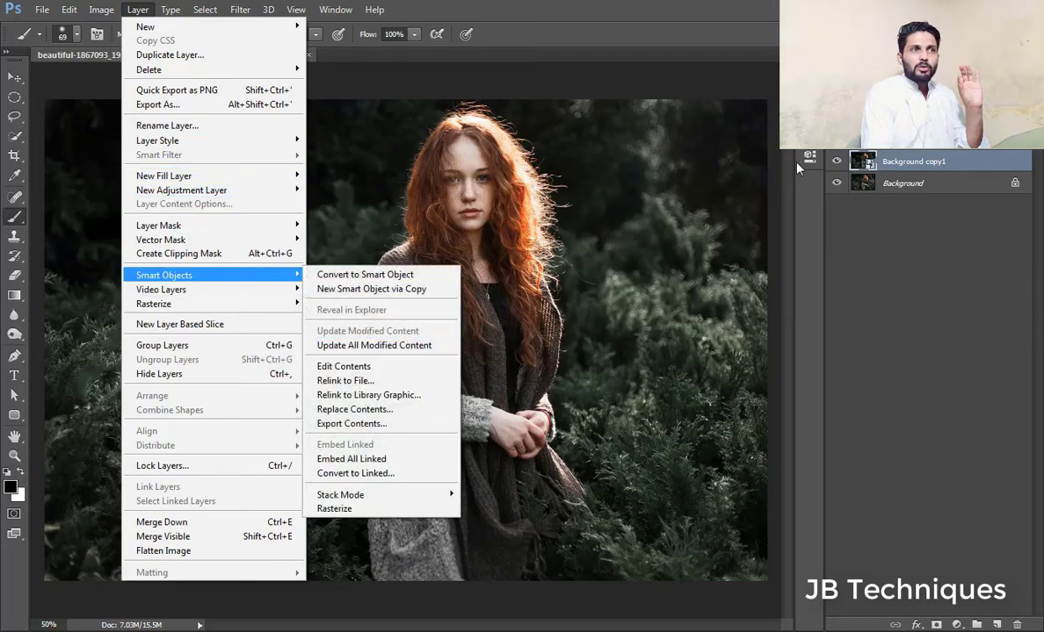
left_click(865, 160)
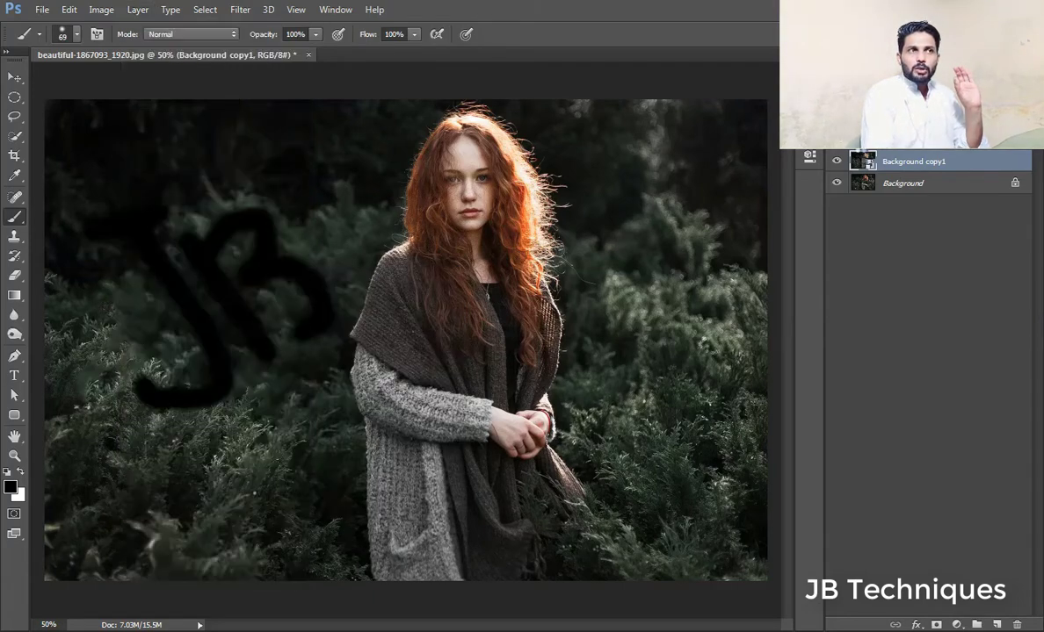
double_click(866, 161)
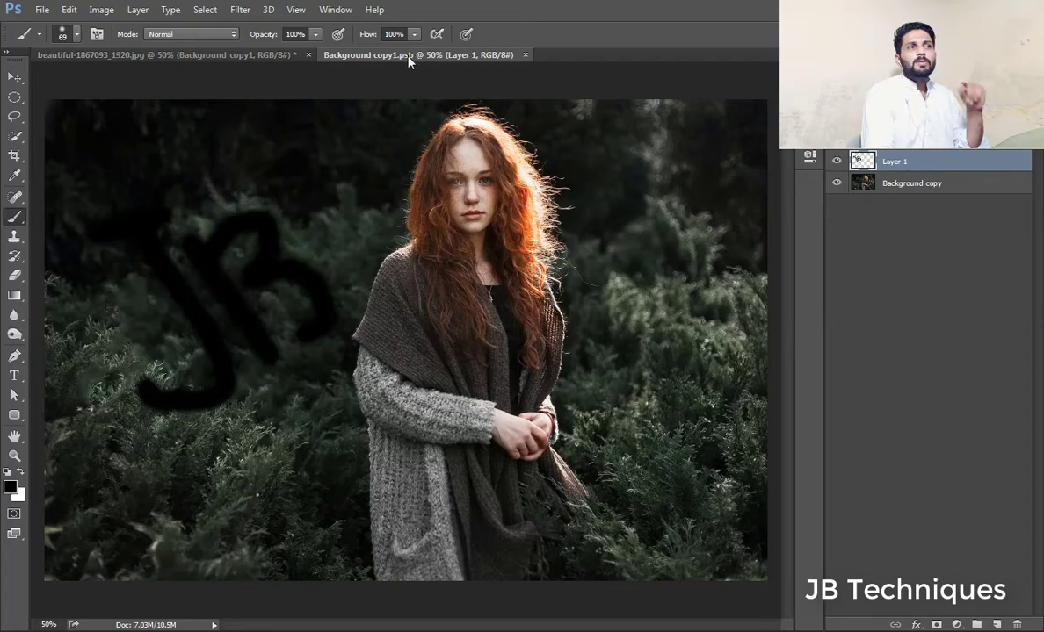
mouse_move(933, 167)
left_mouse_down()
mouse_move(1029, 534)
mouse_move(1019, 625)
left_mouse_up()
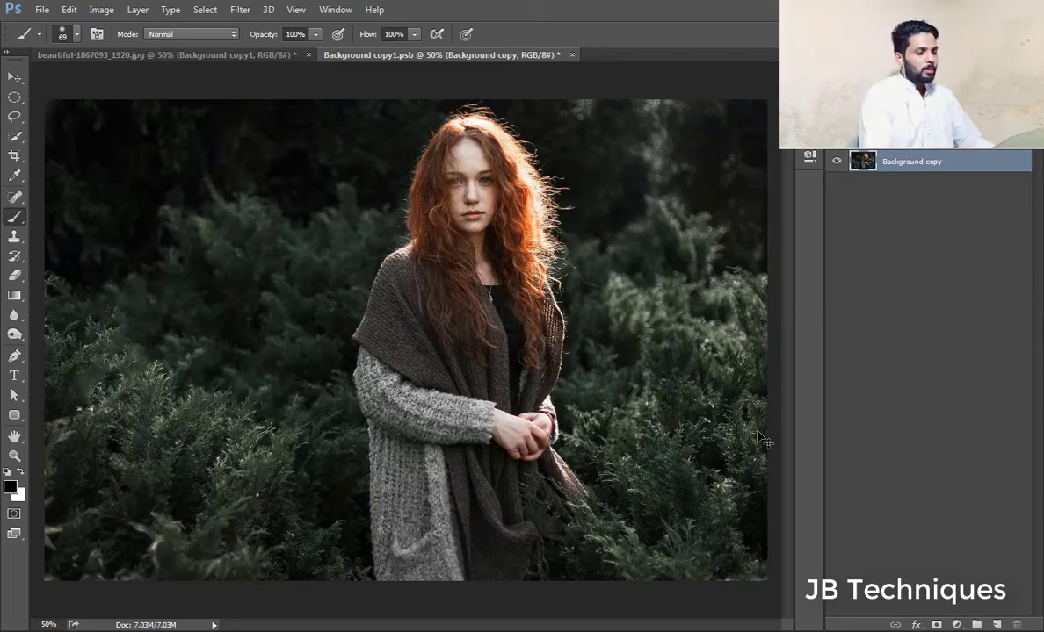
key("ctrl+s")
left_click(565, 55)
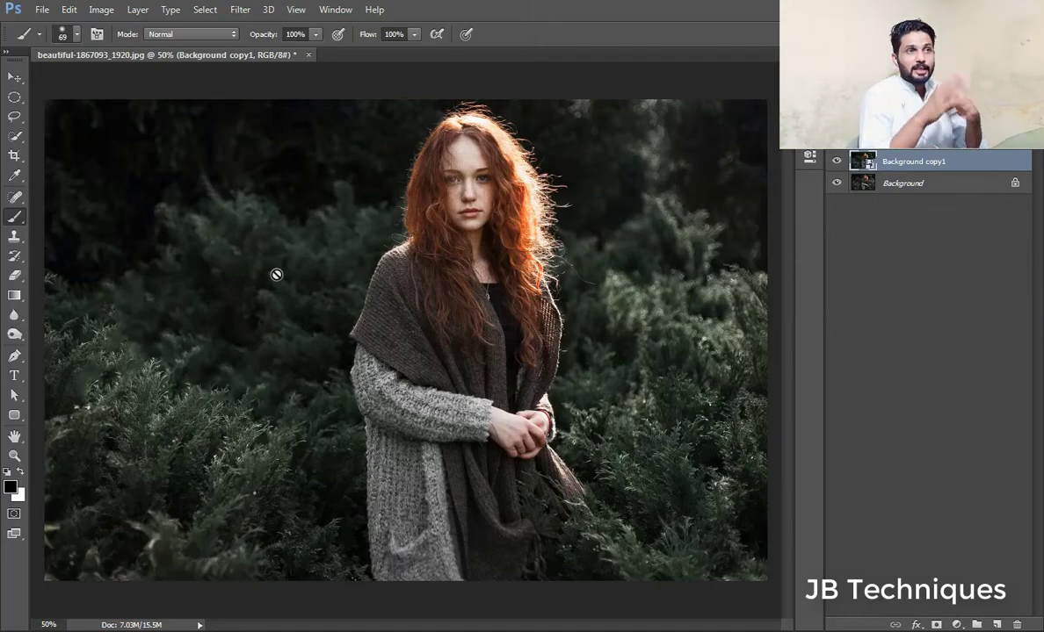
Step: Delete the smart object layer and duplicate the Background layer as a normal layer
left_click_drag(931, 161, 1016, 624)
left_click_drag(976, 166, 996, 624)
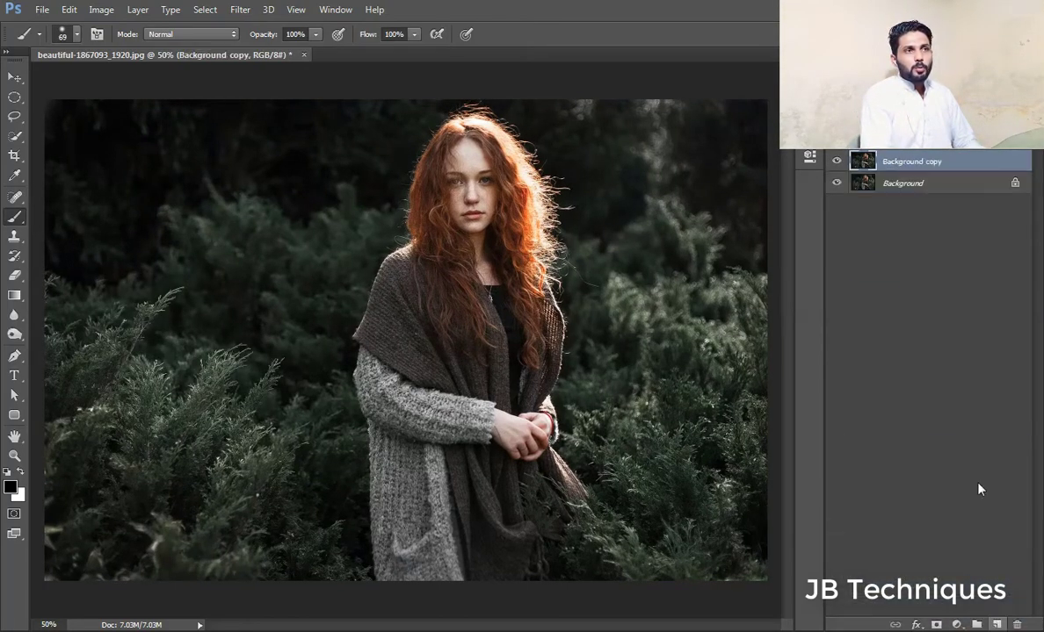
Step: Apply a Gaussian Blur with a radius of 8.2 pixels directly to the normal Background copy layer
left_click(240, 10)
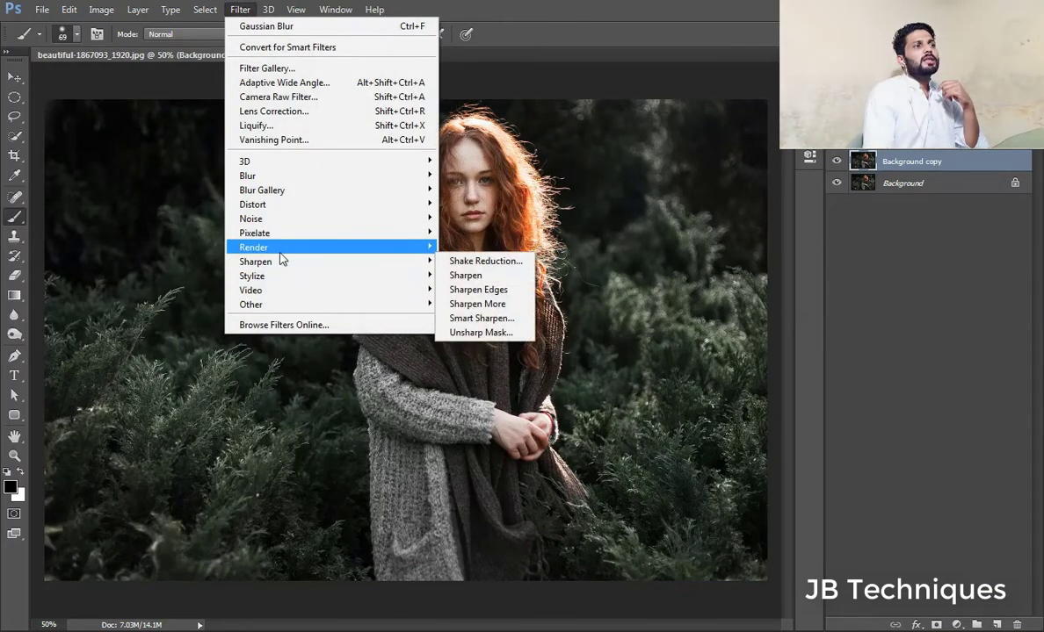
mouse_move(275, 174)
left_click(610, 182)
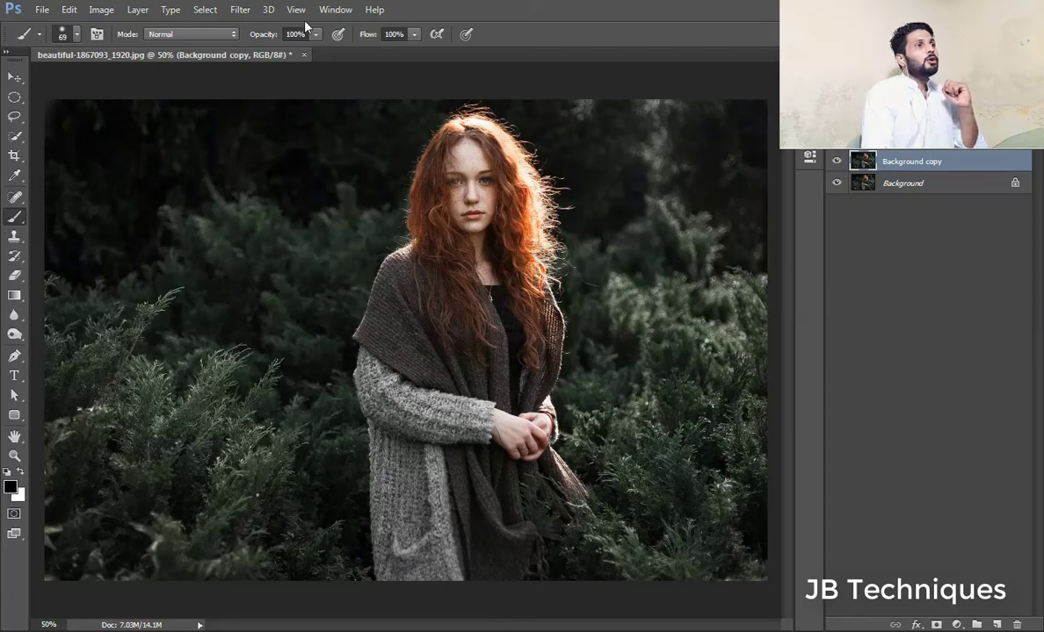
left_click(242, 10)
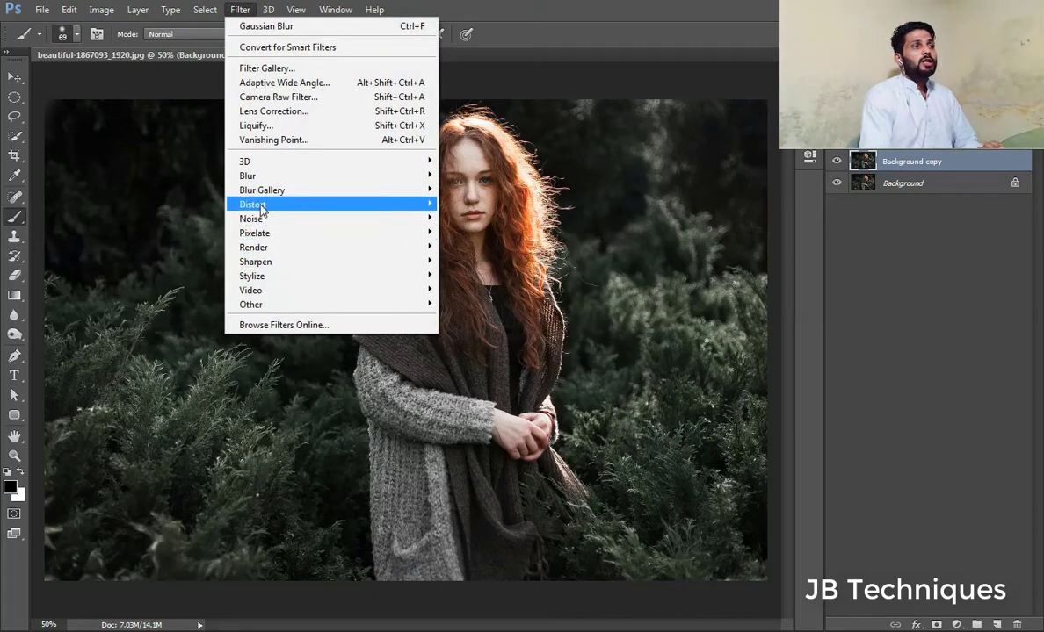
mouse_move(268, 177)
left_click(510, 235)
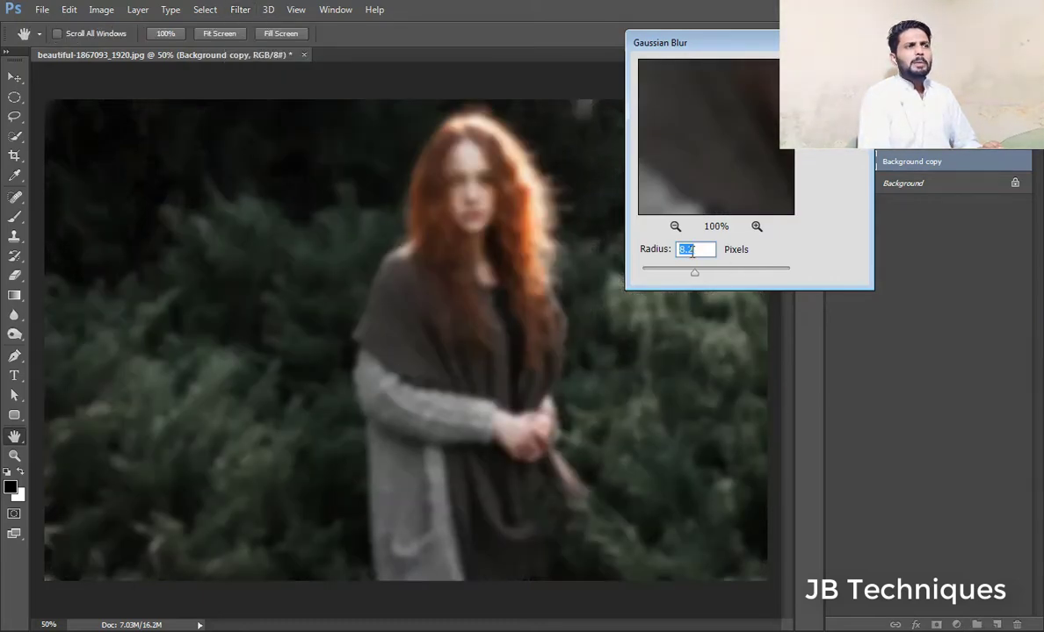
key("Return")
key("b")
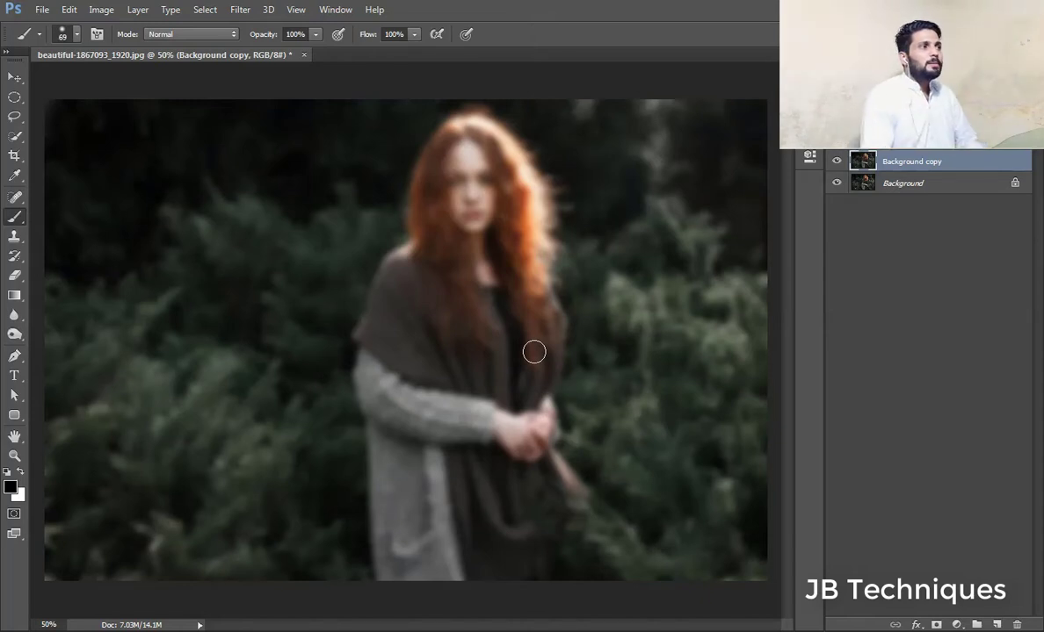
Step: Erase the woman's figure from the blurred layer with a 250 px Eraser, hiding the Background layer to inspect the erased area
left_click(14, 275)
mouse_move(413, 167)
left_mouse_down()
mouse_move(484, 251)
mouse_move(505, 218)
mouse_move(448, 145)
left_mouse_up()
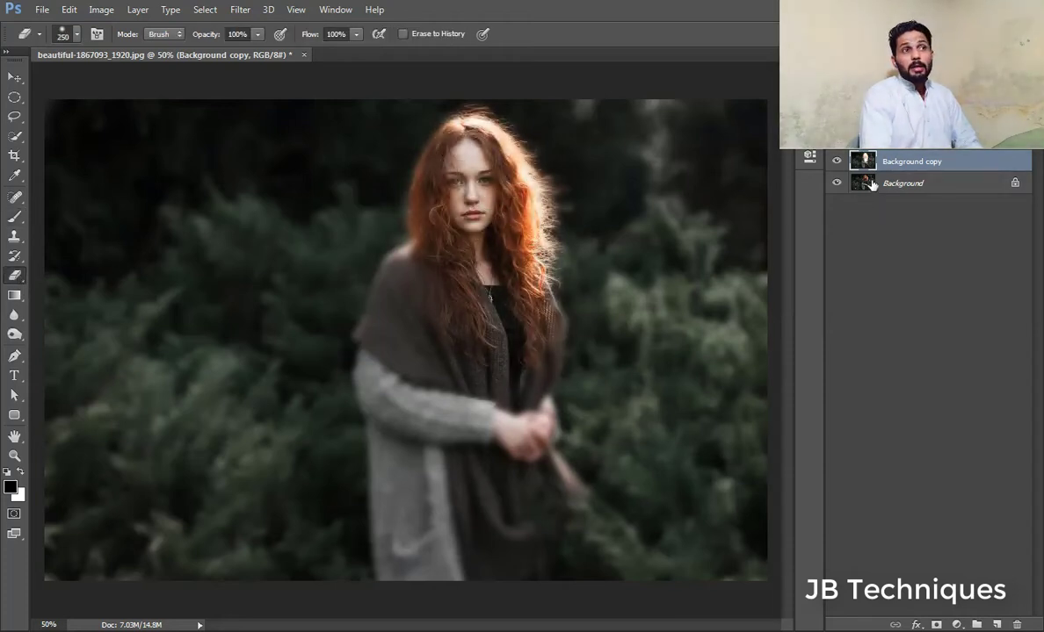
left_click(836, 183)
mouse_move(457, 270)
left_mouse_down()
mouse_move(409, 294)
mouse_move(402, 442)
mouse_move(421, 556)
mouse_move(466, 564)
mouse_move(516, 482)
mouse_move(537, 419)
mouse_move(594, 571)
left_mouse_up()
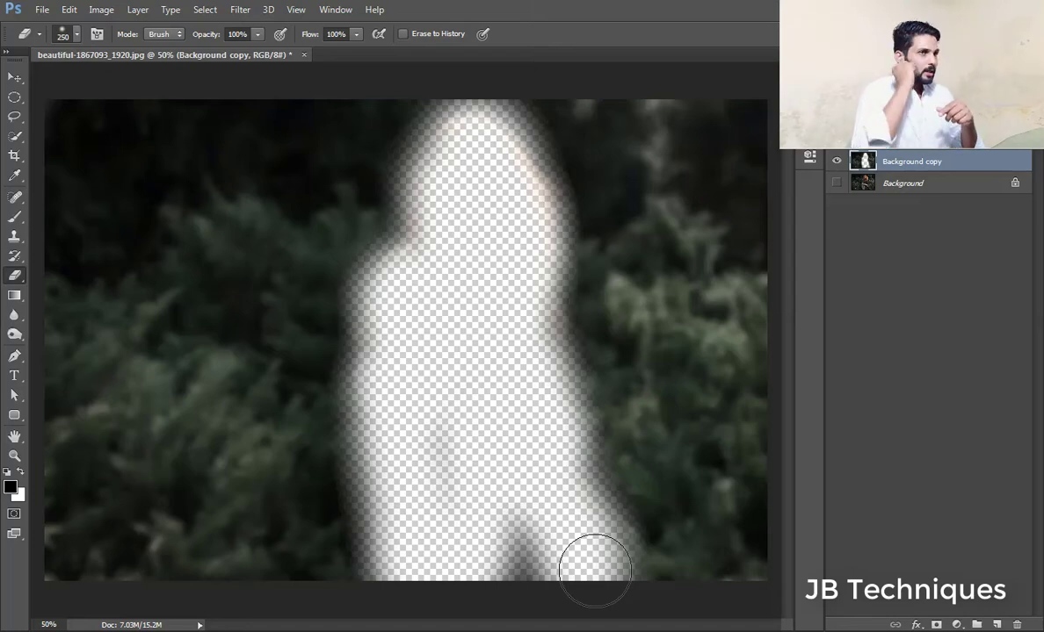
Step: Delete the erased blurred layer and make a fresh duplicate of the Background layer
left_click_drag(987, 168, 1016, 624)
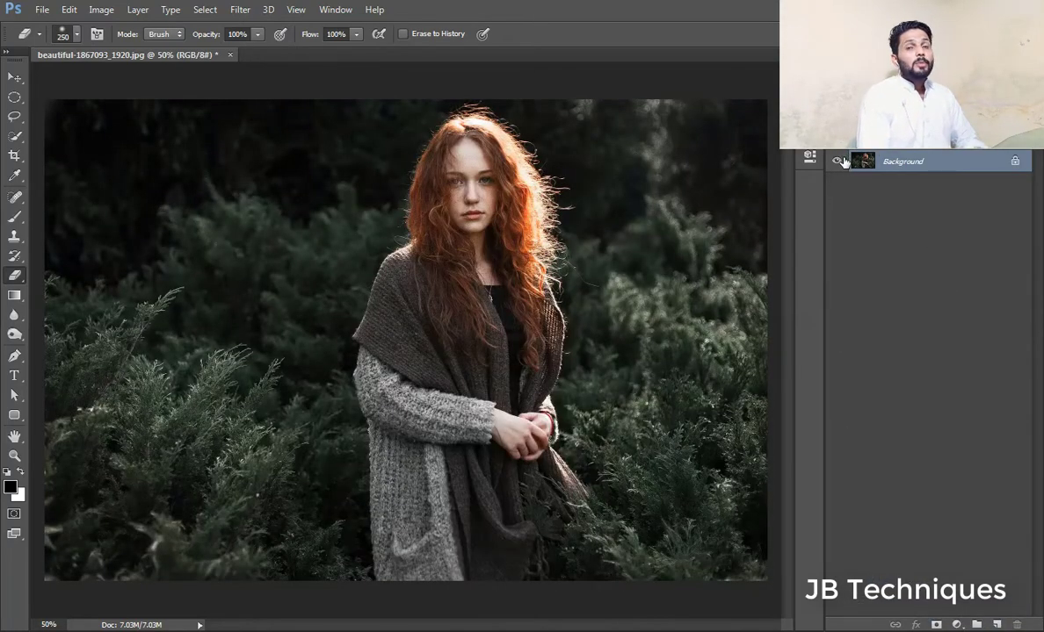
left_click_drag(959, 168, 996, 625)
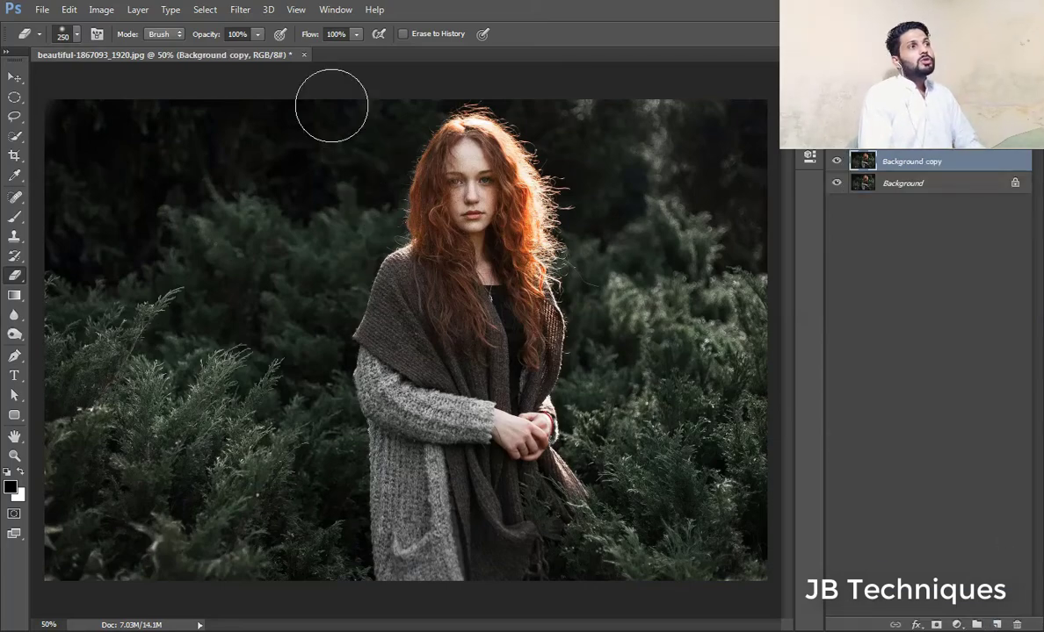
Step: Convert the Background copy layer to a smart object for use with smart filters
left_click(238, 10)
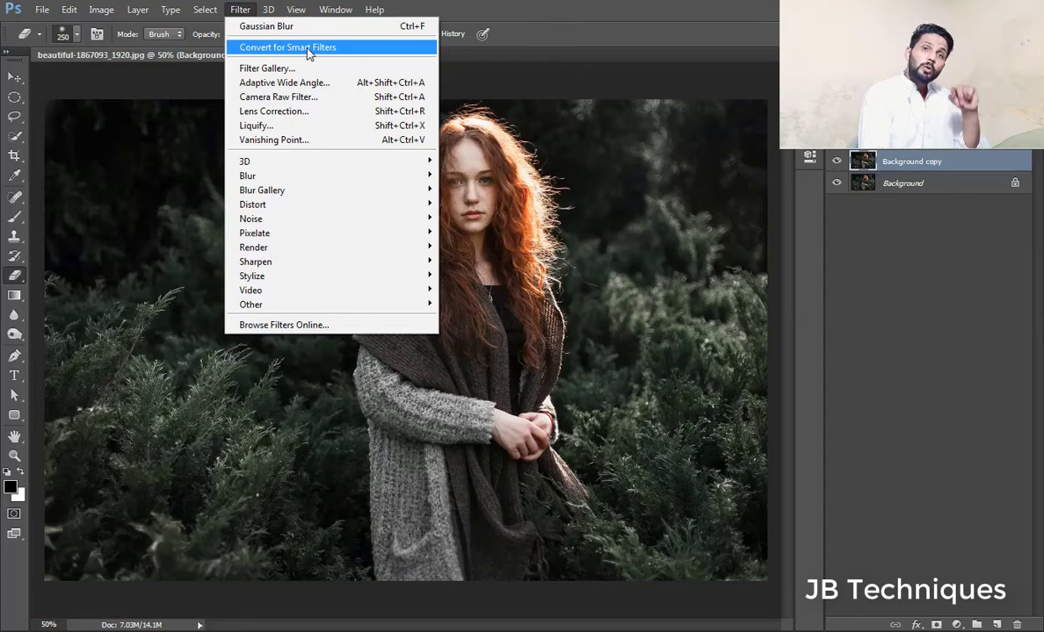
left_click(1017, 255)
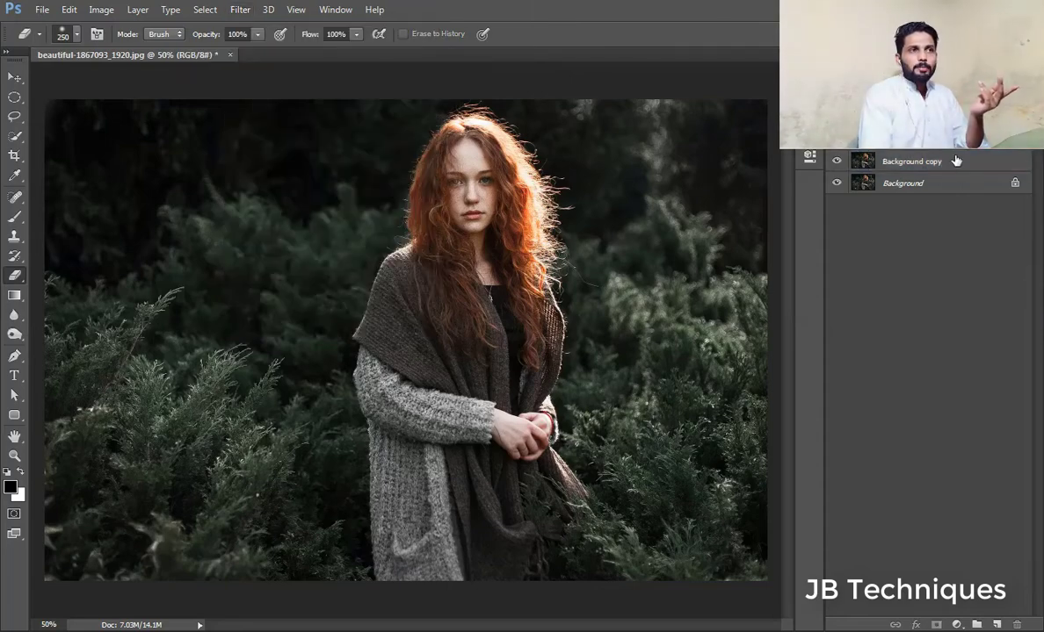
right_click(943, 163)
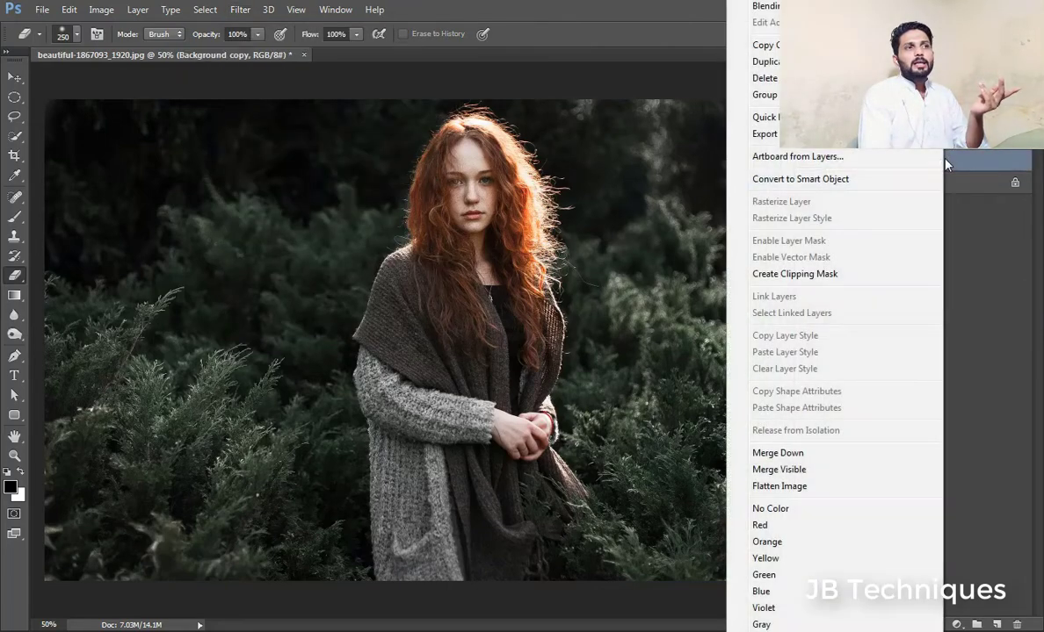
left_click(827, 180)
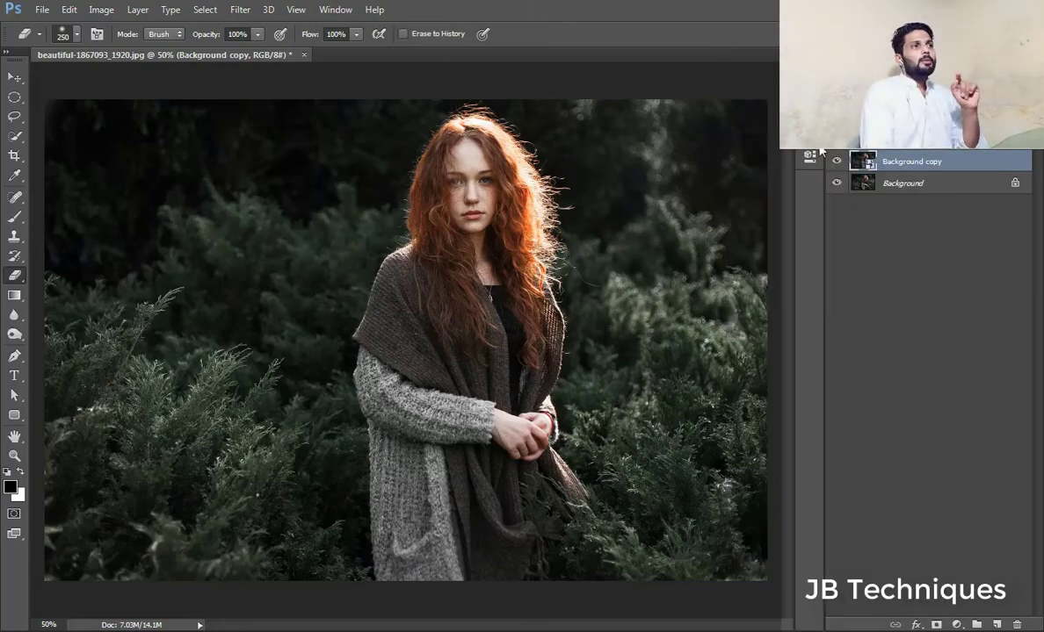
Step: Apply Gaussian Blur with a radius of 8.2 pixels to the smart object as a smart filter
left_click(239, 10)
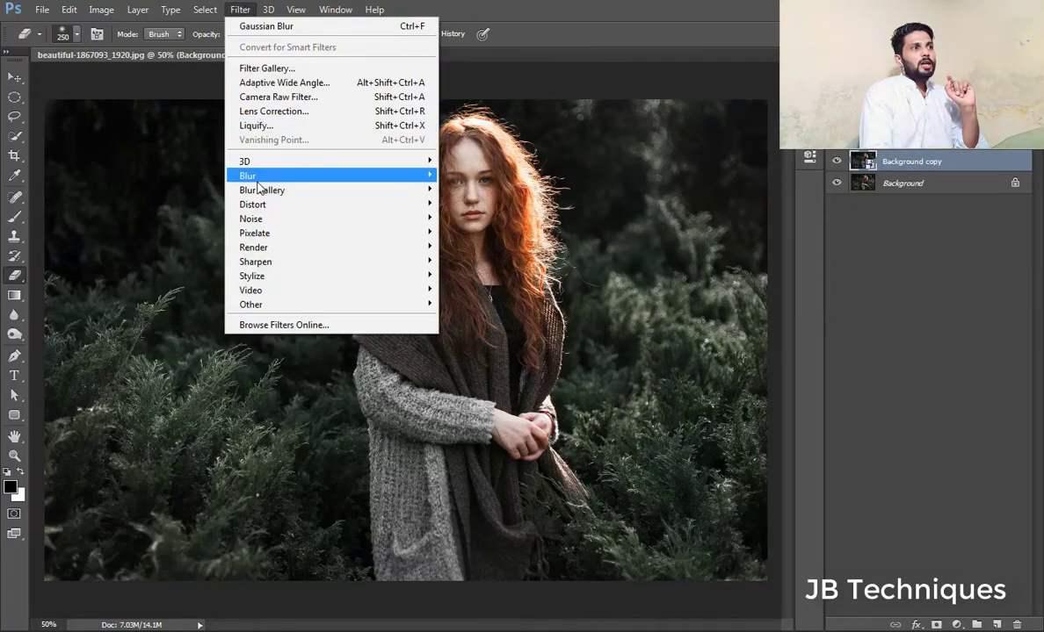
mouse_move(256, 177)
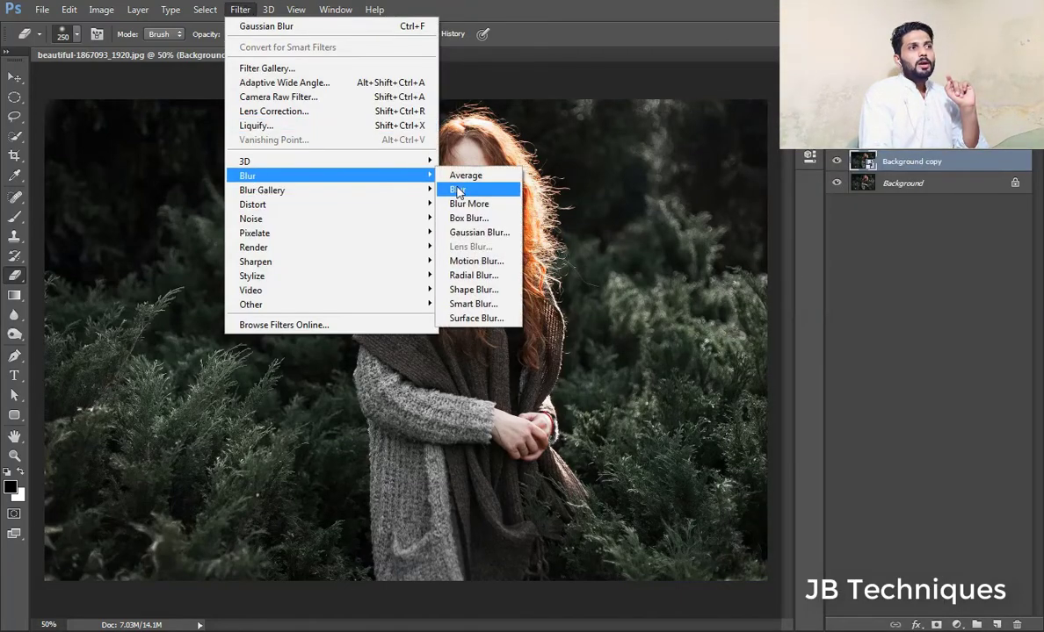
left_click(471, 234)
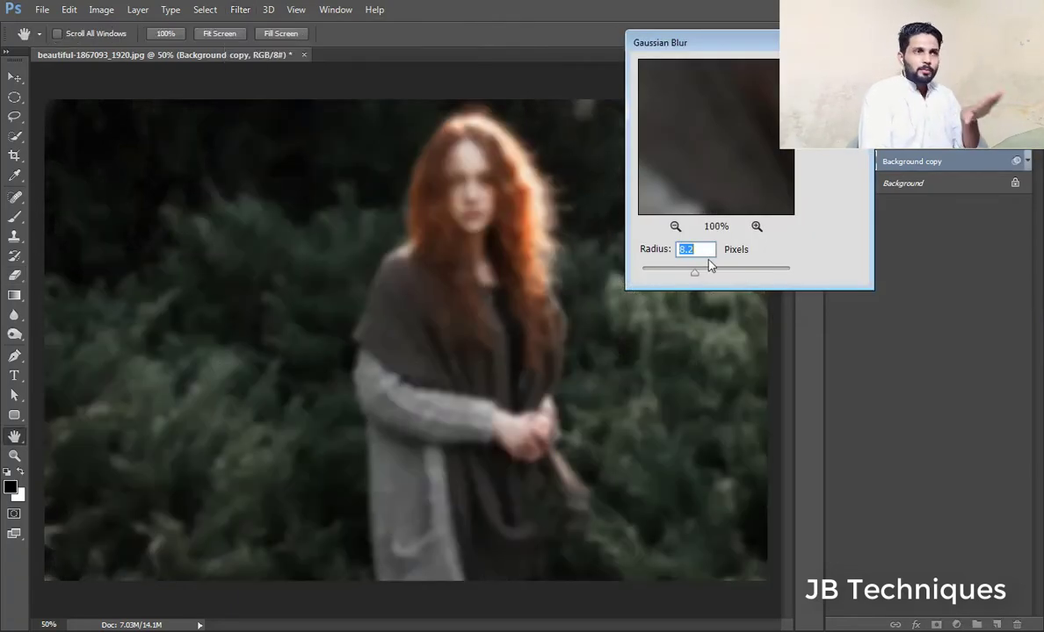
key("Return")
key("e")
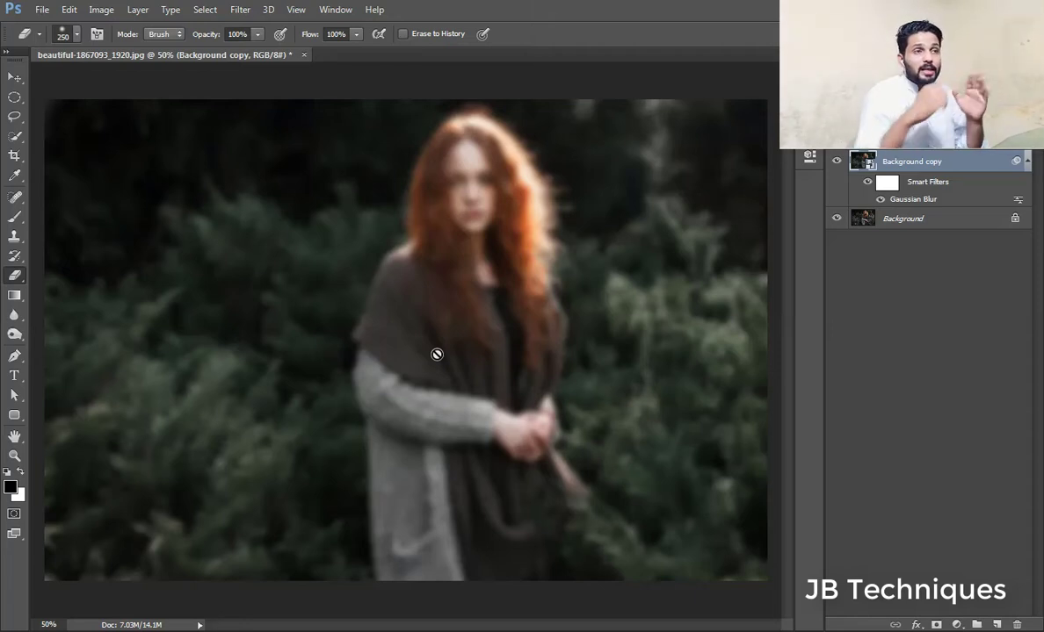
Step: Reopen the Gaussian Blur smart filter on the Background copy layer and reduce its radius to 6.4 pixels
double_click(910, 200)
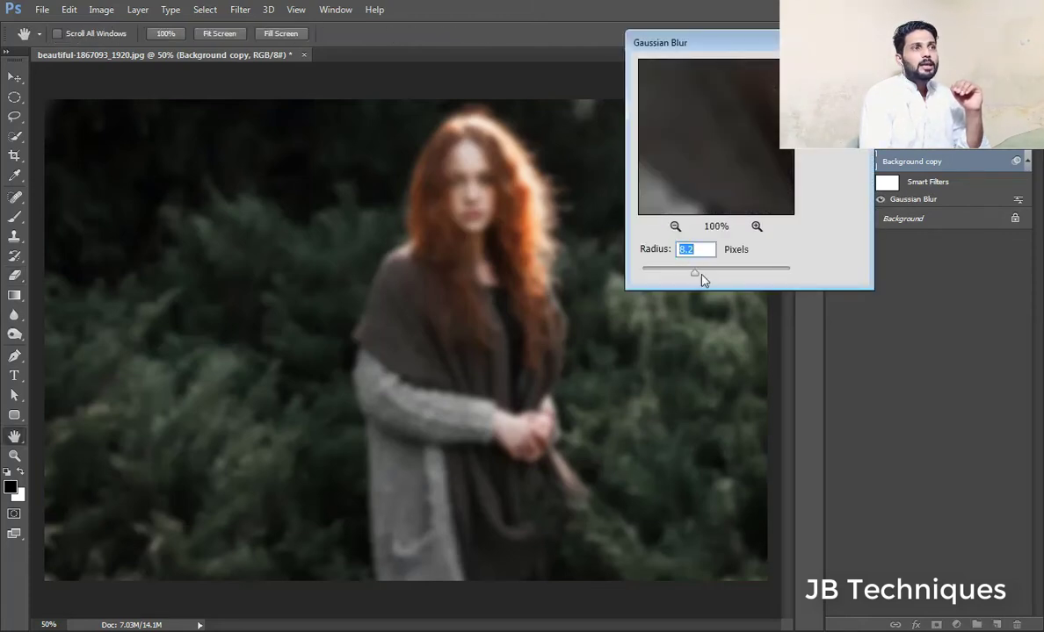
left_click_drag(693, 277, 684, 277)
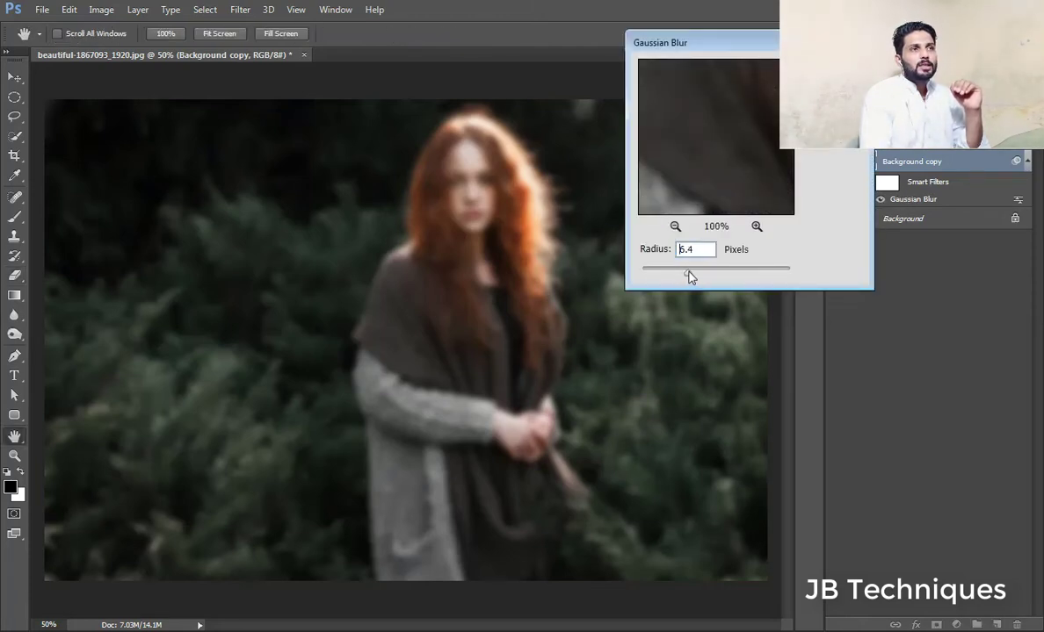
key("Return")
key("e")
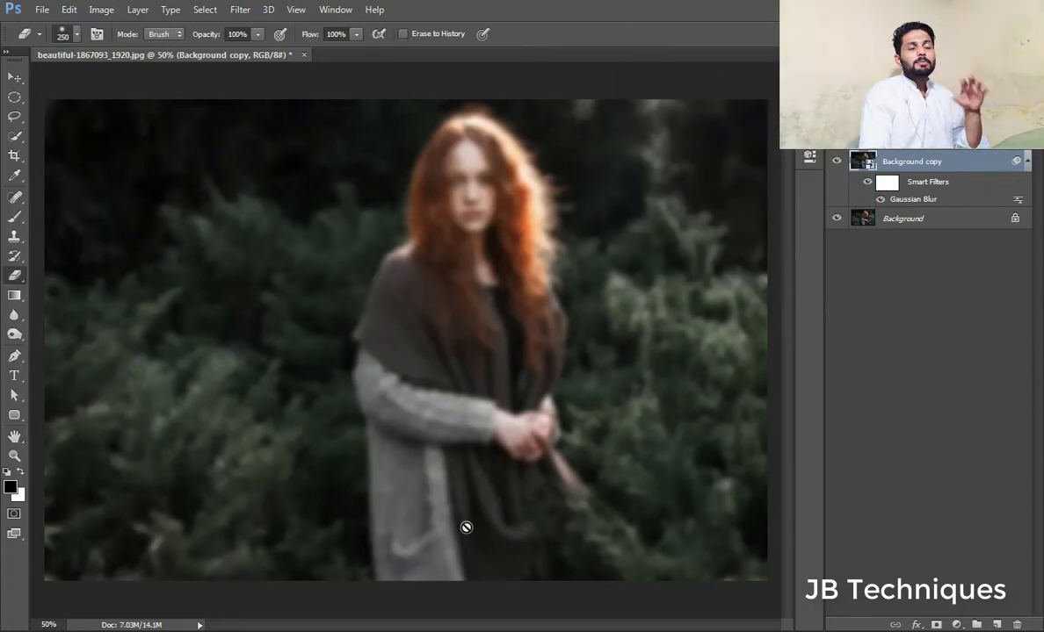
Step: Paint the smart filter mask black over the woman with the Brush tool, enlarged from 102 to 214 px, to remove her blur
left_click(887, 184)
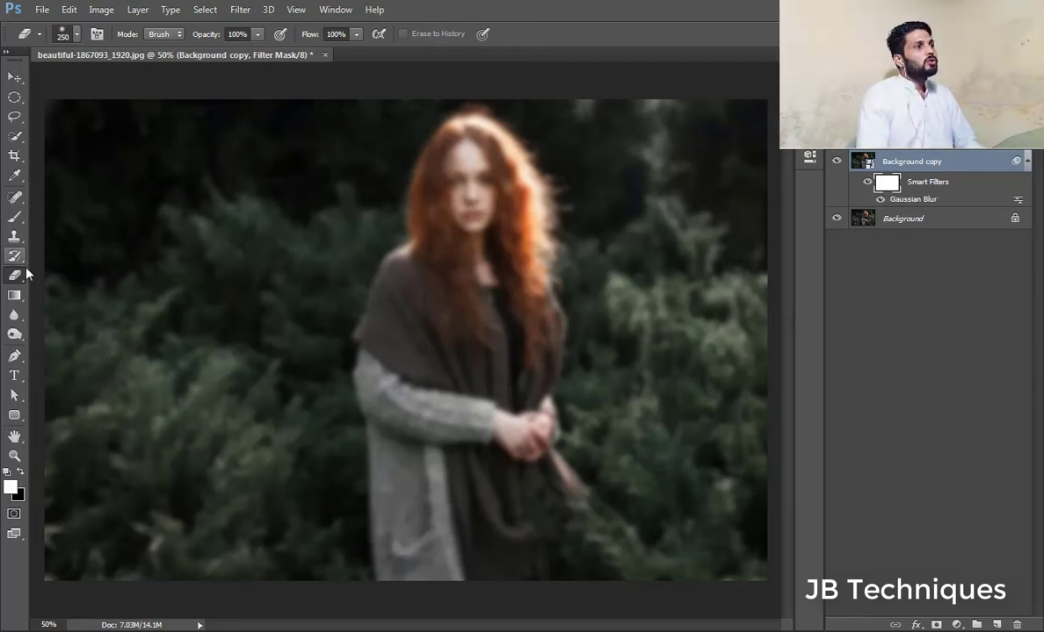
left_click(15, 217)
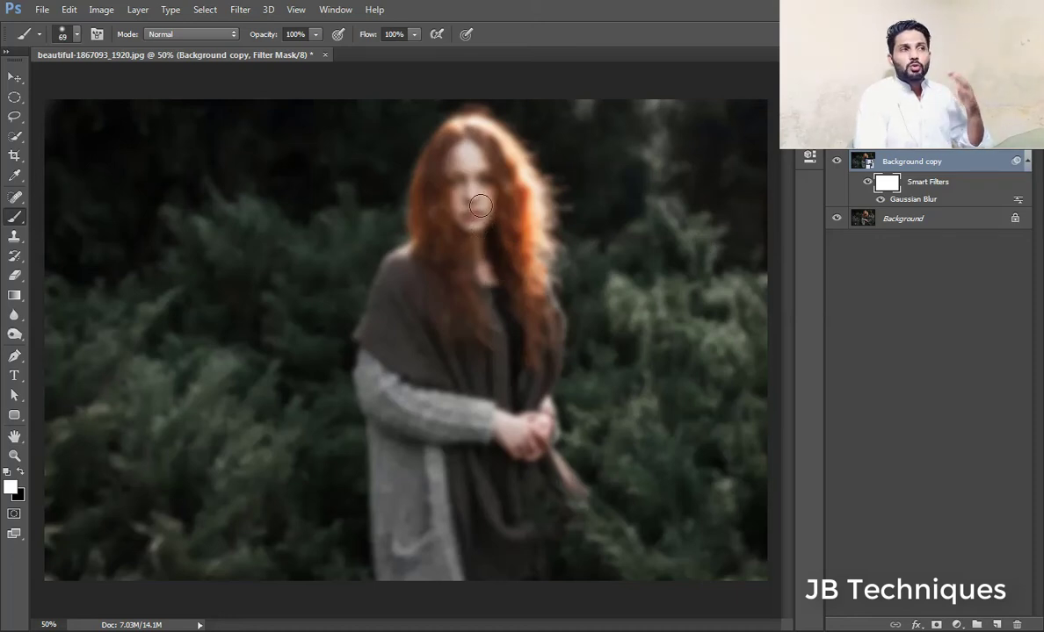
key("x")
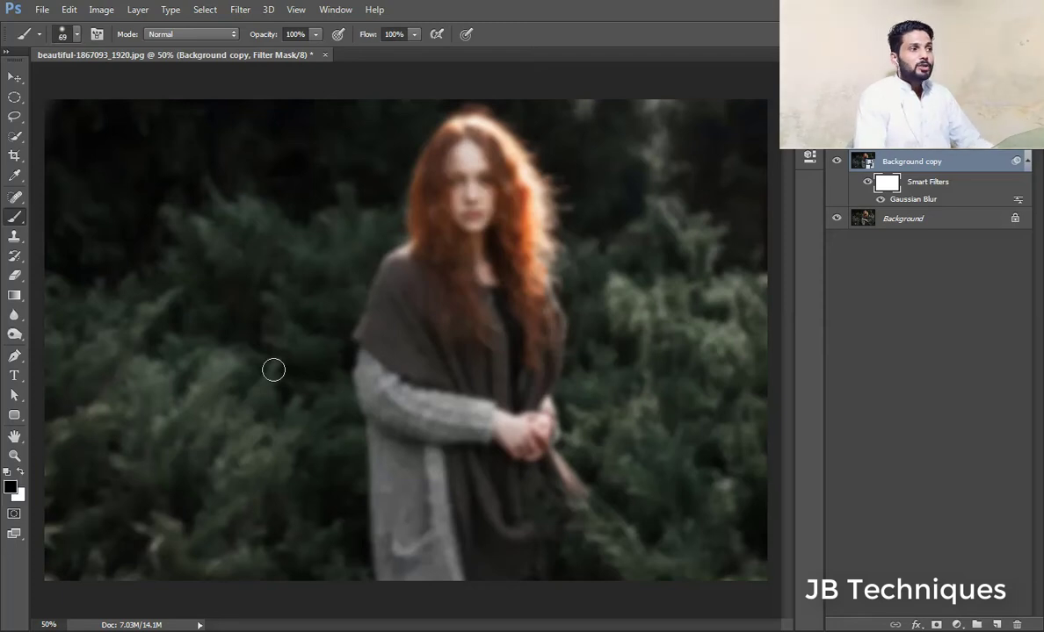
right_click(445, 202)
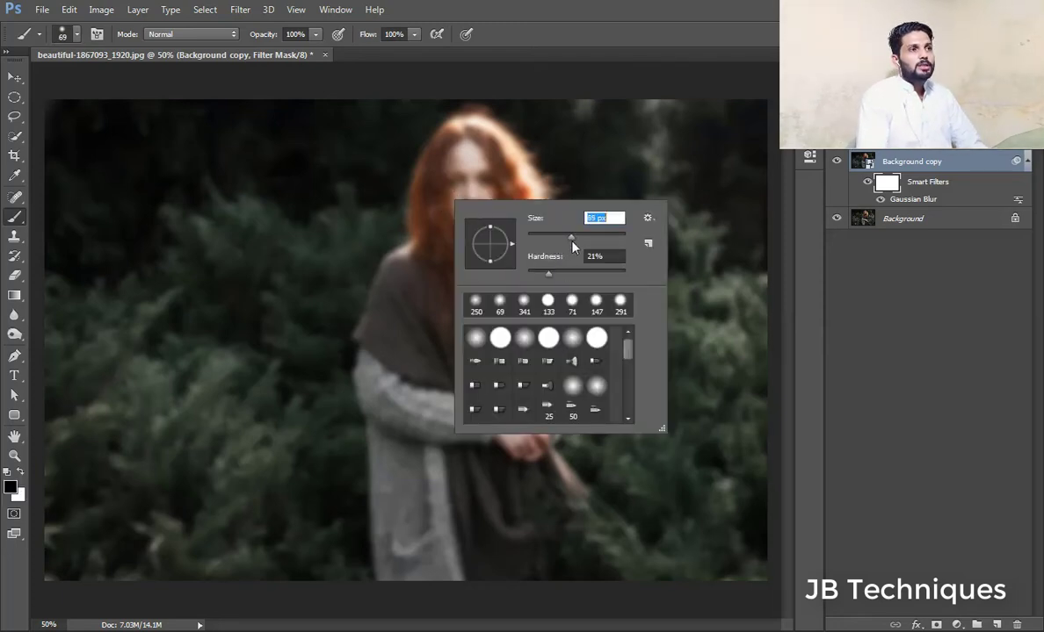
key("Return")
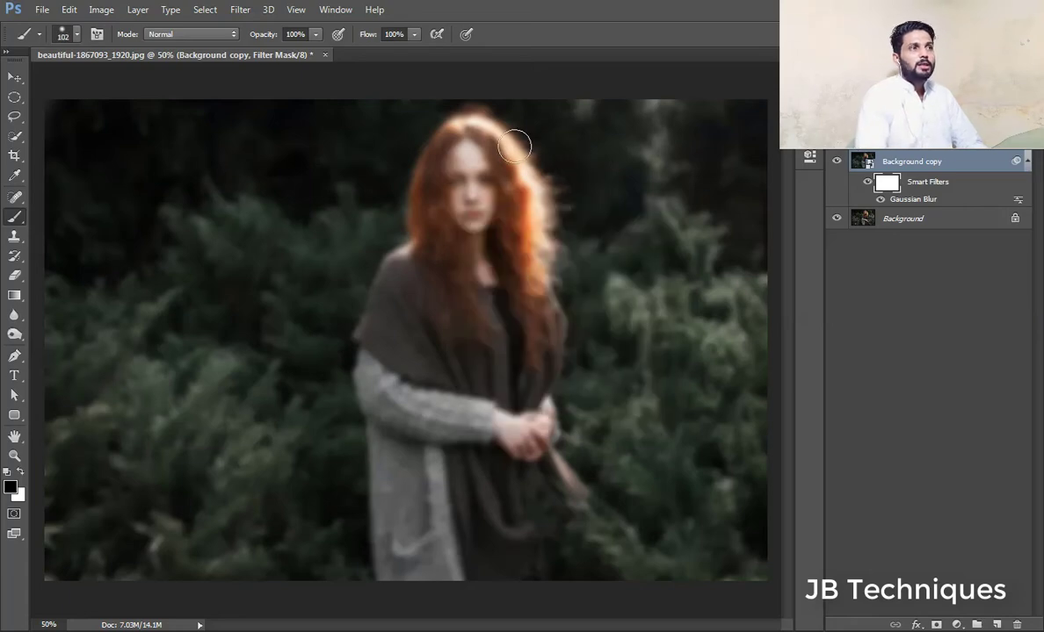
mouse_move(463, 135)
left_mouse_down()
mouse_move(430, 279)
mouse_move(427, 153)
mouse_move(409, 300)
mouse_move(401, 262)
mouse_move(401, 330)
mouse_move(434, 354)
mouse_move(427, 300)
mouse_move(416, 379)
mouse_move(400, 395)
mouse_move(409, 438)
mouse_move(390, 380)
mouse_move(417, 567)
mouse_move(412, 519)
mouse_move(417, 539)
mouse_move(490, 432)
mouse_move(519, 525)
mouse_move(543, 528)
mouse_move(503, 419)
mouse_move(563, 534)
mouse_move(492, 344)
mouse_move(476, 182)
mouse_move(489, 162)
mouse_move(523, 258)
mouse_move(494, 144)
mouse_move(479, 135)
mouse_move(510, 178)
mouse_move(542, 267)
mouse_move(561, 369)
mouse_move(544, 351)
mouse_move(542, 482)
mouse_move(563, 551)
mouse_move(539, 540)
left_mouse_up()
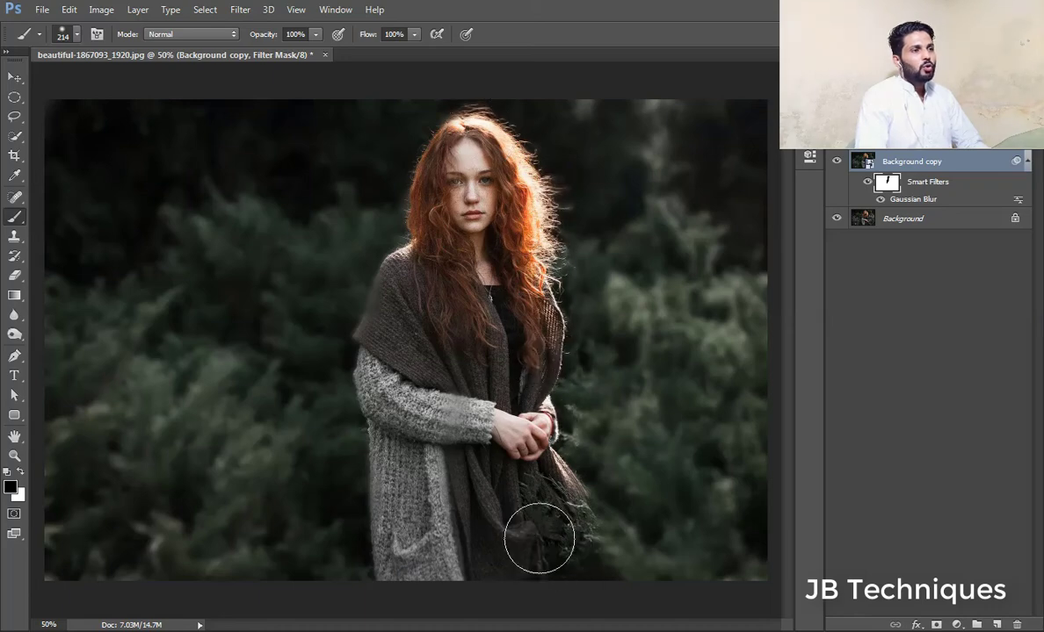
Step: Refine the filter mask around the woman at 27% brush opacity, switching to white, and toggle the Background copy layer's visibility to compare
left_click(310, 41)
left_click_drag(310, 49, 258, 52)
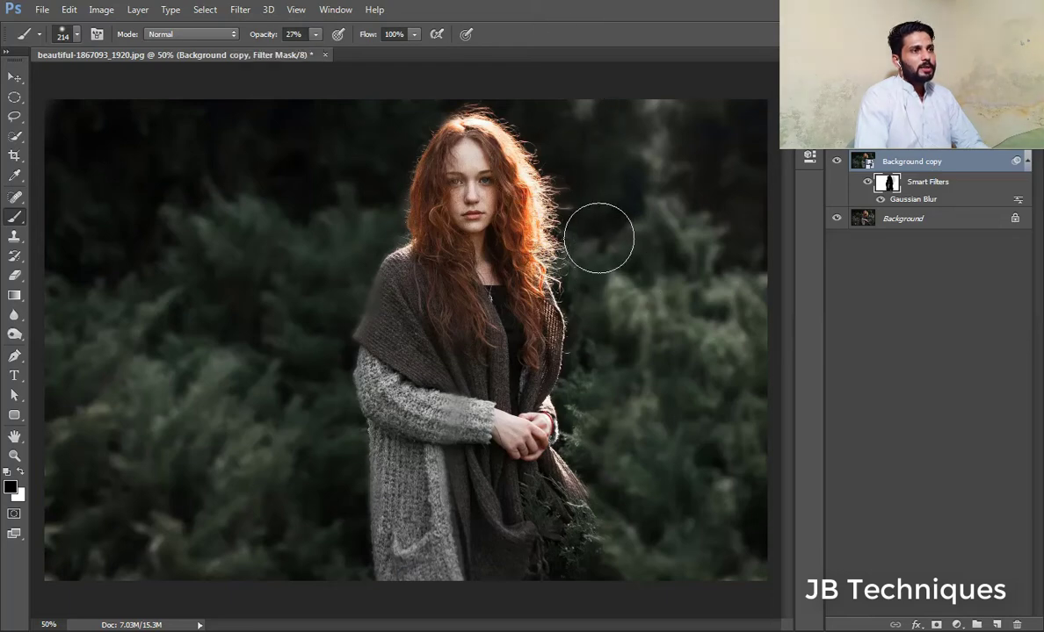
key("x")
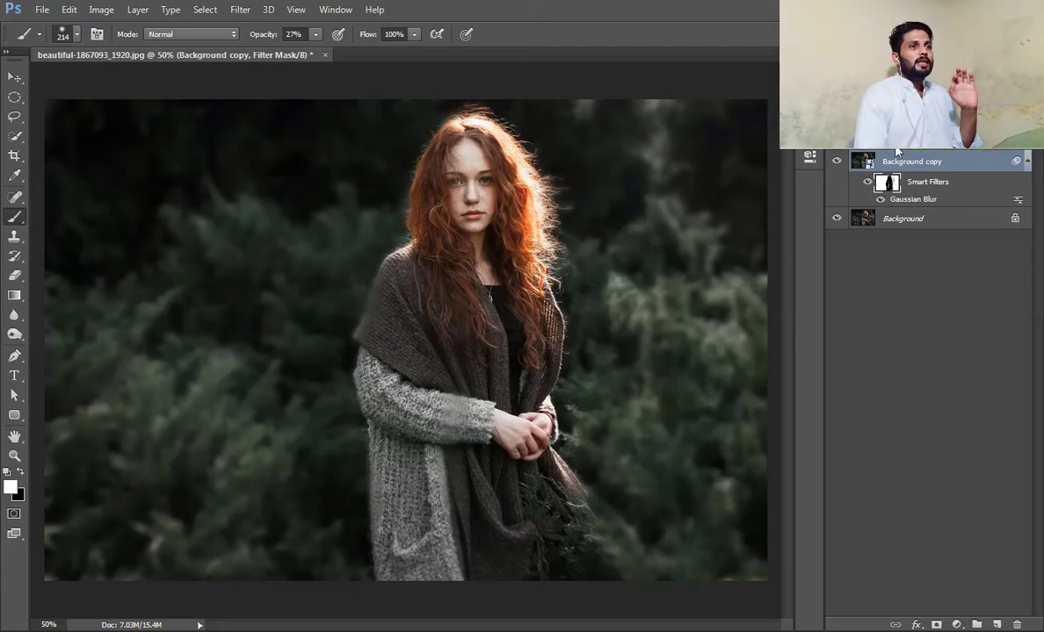
left_click(837, 162)
left_click(837, 162)
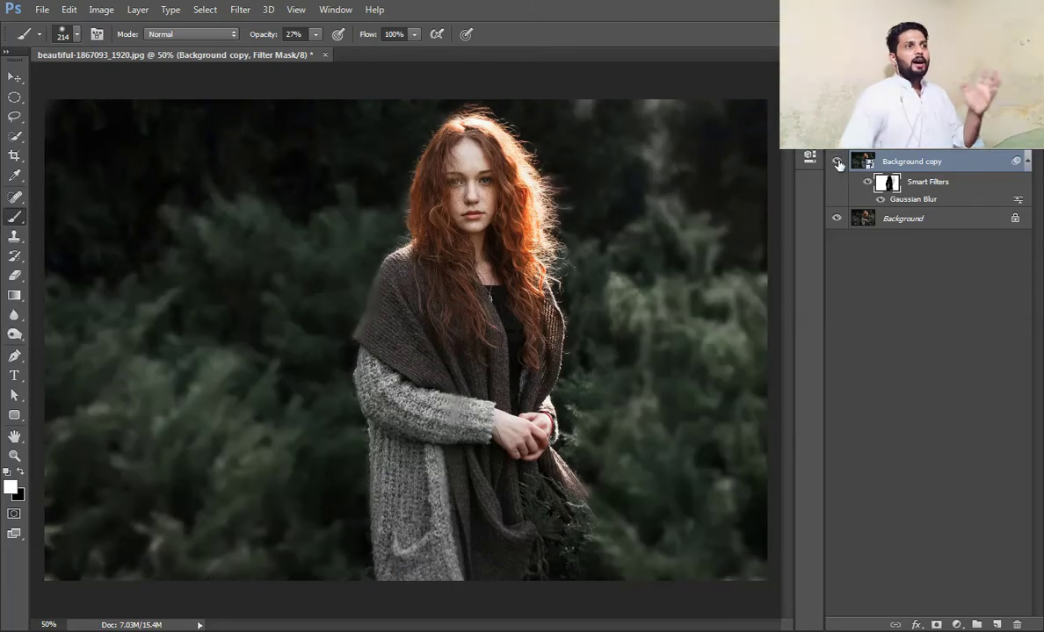